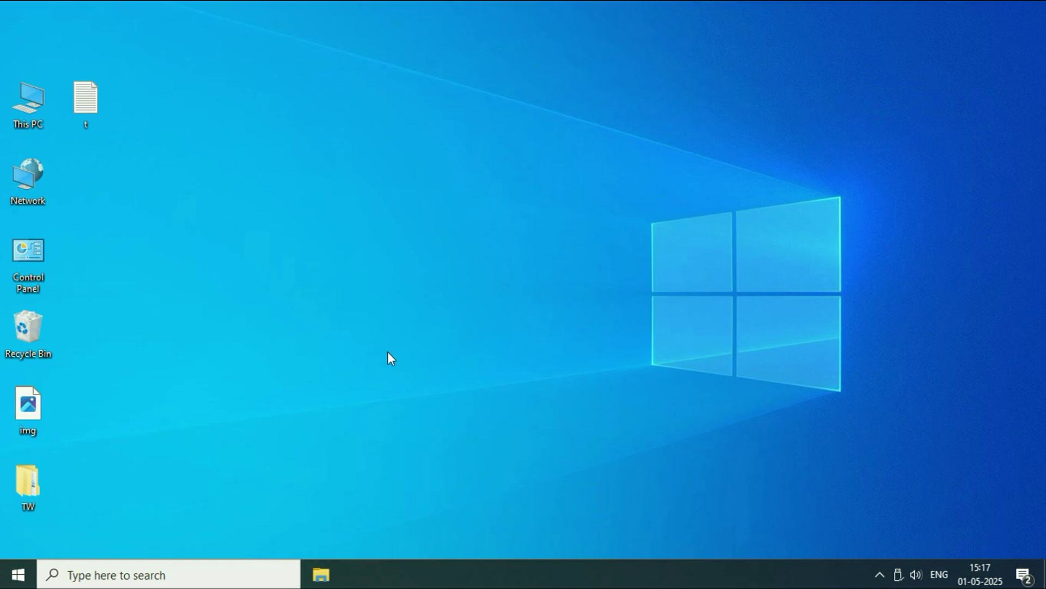
Go to System > Sound and open App volume and device preferences, showing master volume 62
{"action": "left_click", "coordinate": [18, 579]}
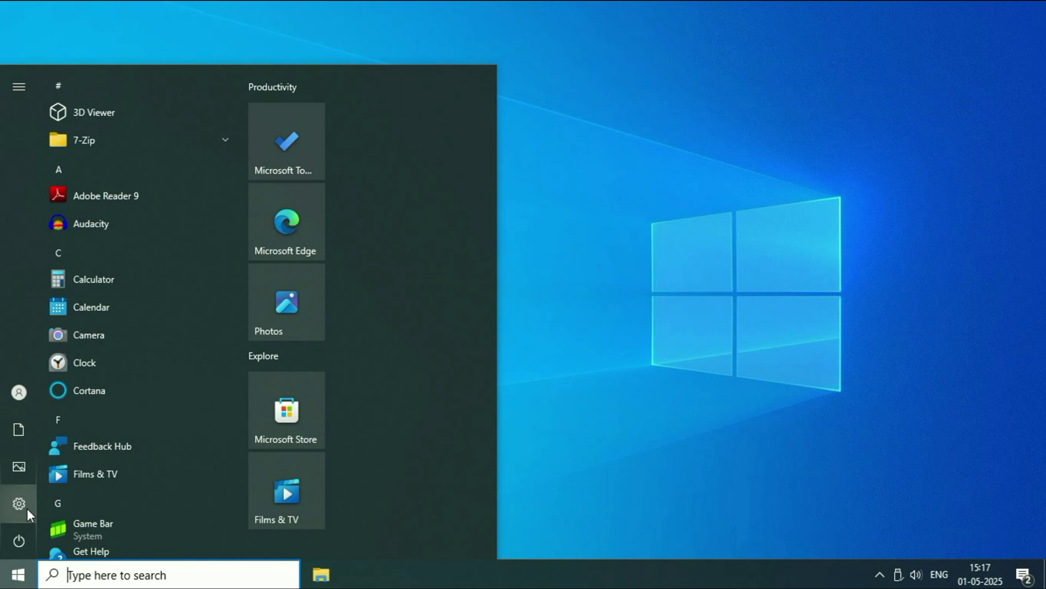
{"action": "left_click", "coordinate": [27, 508]}
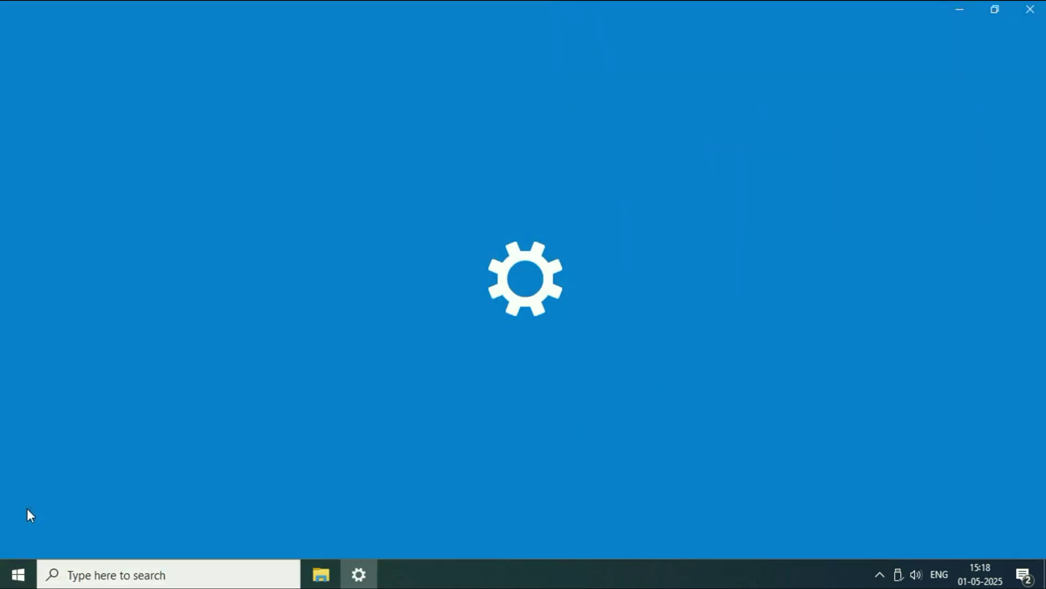
{"action": "left_click", "coordinate": [105, 281]}
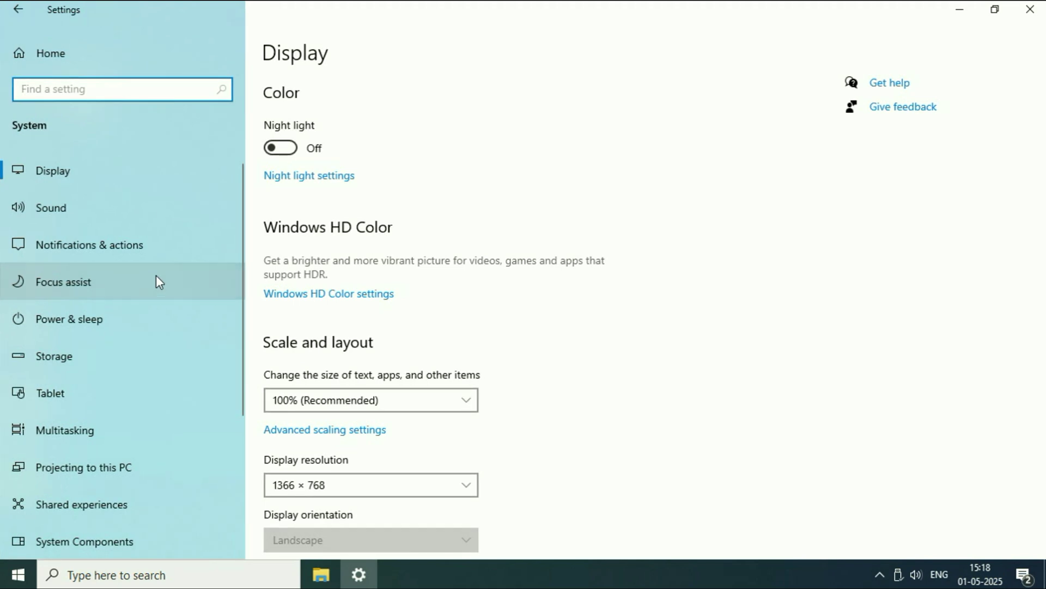
{"action": "left_click", "coordinate": [32, 208]}
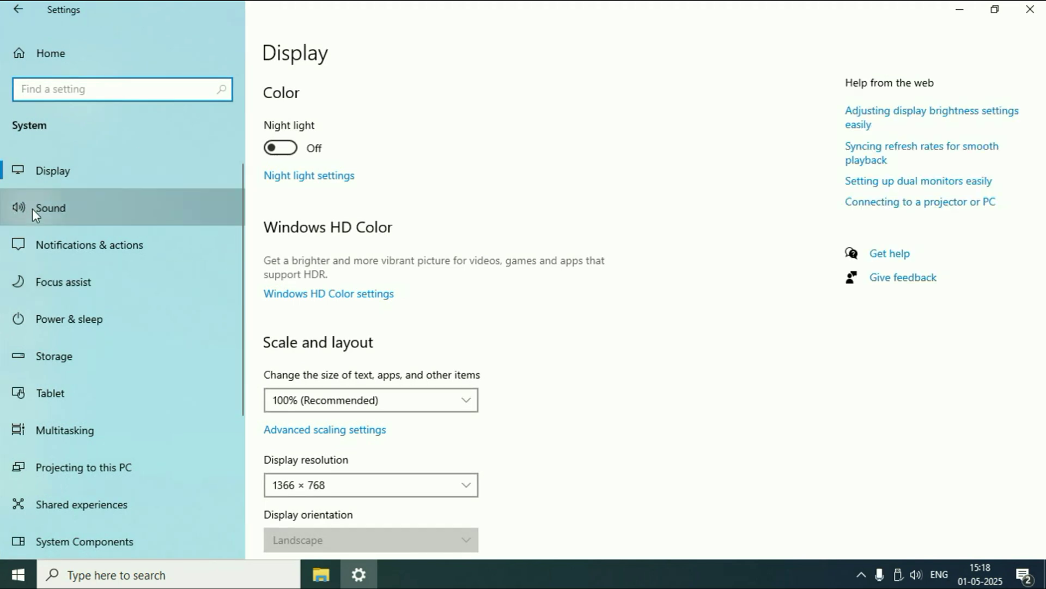
{"action": "scroll", "coordinate": [710, 275], "scroll_direction": "down", "scroll_amount": 5}
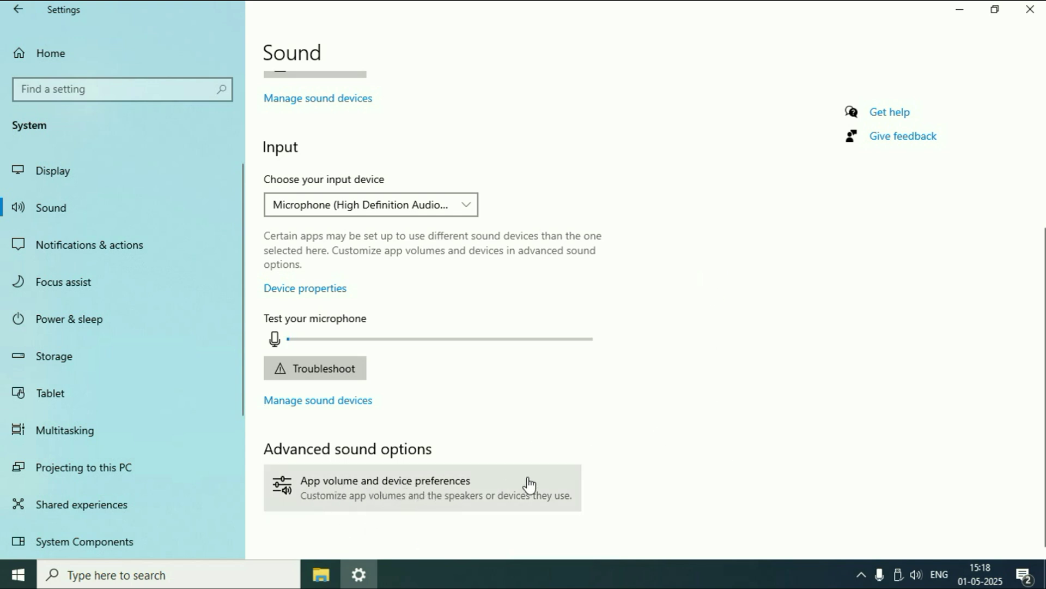
{"action": "left_click", "coordinate": [436, 490]}
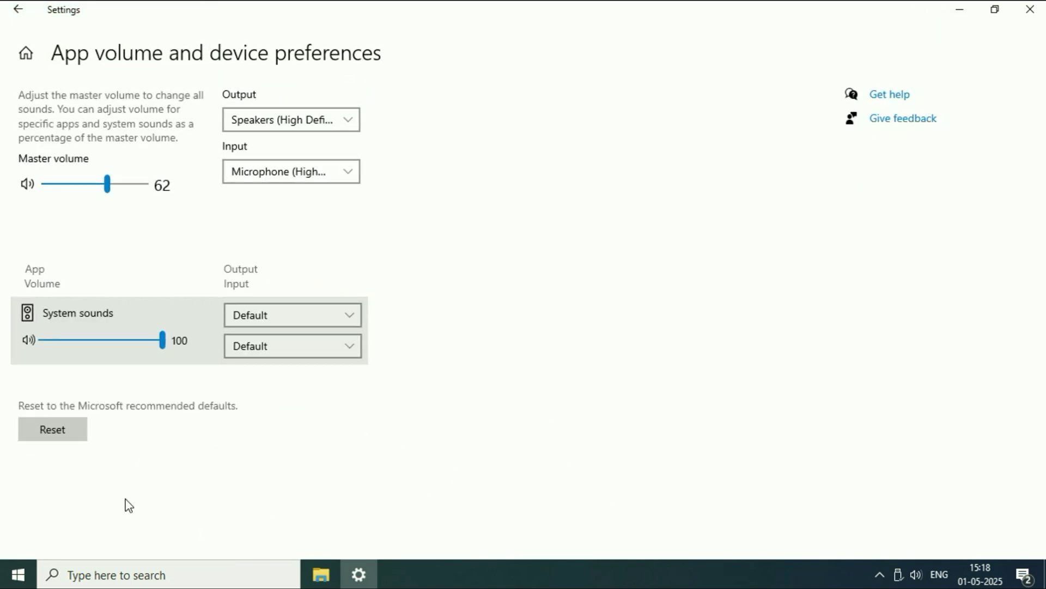
Reset sound preferences to recommended defaults, keep the High Definition Audio microphone as input, and close Settings
{"action": "left_click", "coordinate": [35, 427]}
{"action": "left_click", "coordinate": [62, 434]}
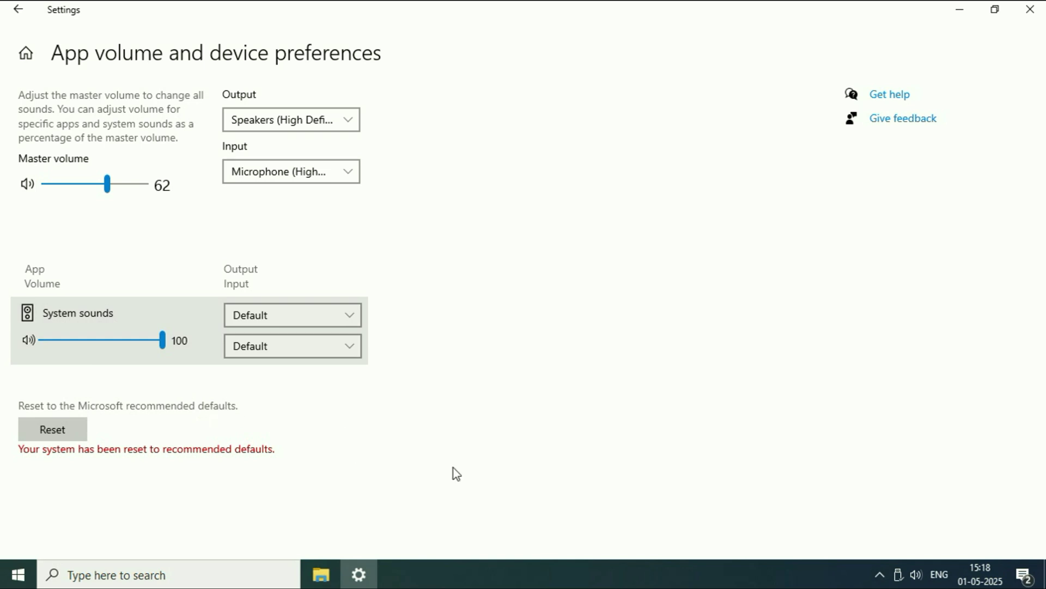
{"action": "left_click", "coordinate": [356, 177]}
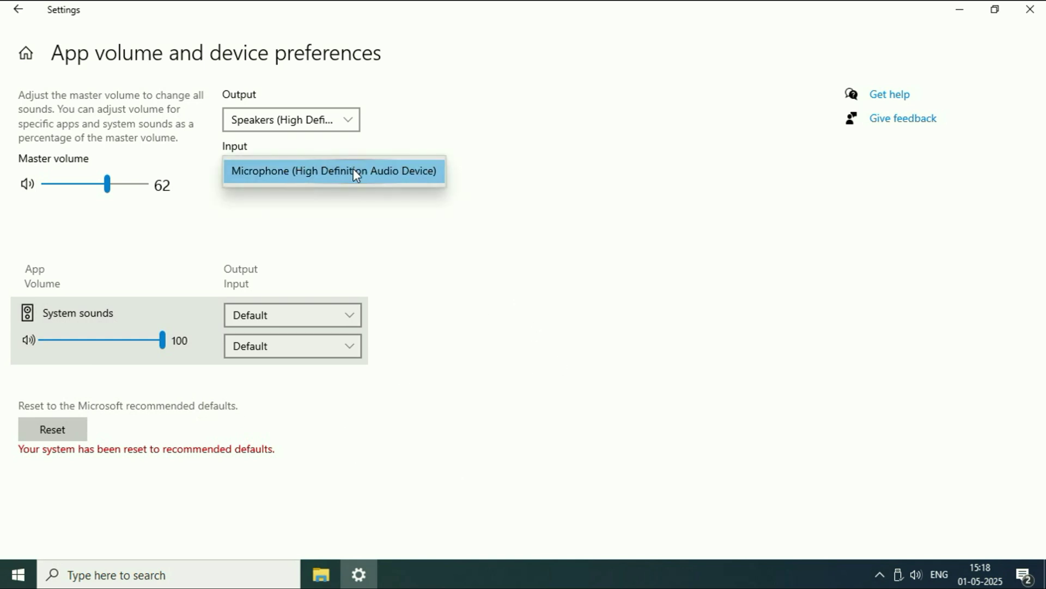
{"action": "left_click", "coordinate": [534, 172]}
{"action": "left_click", "coordinate": [1032, 14]}
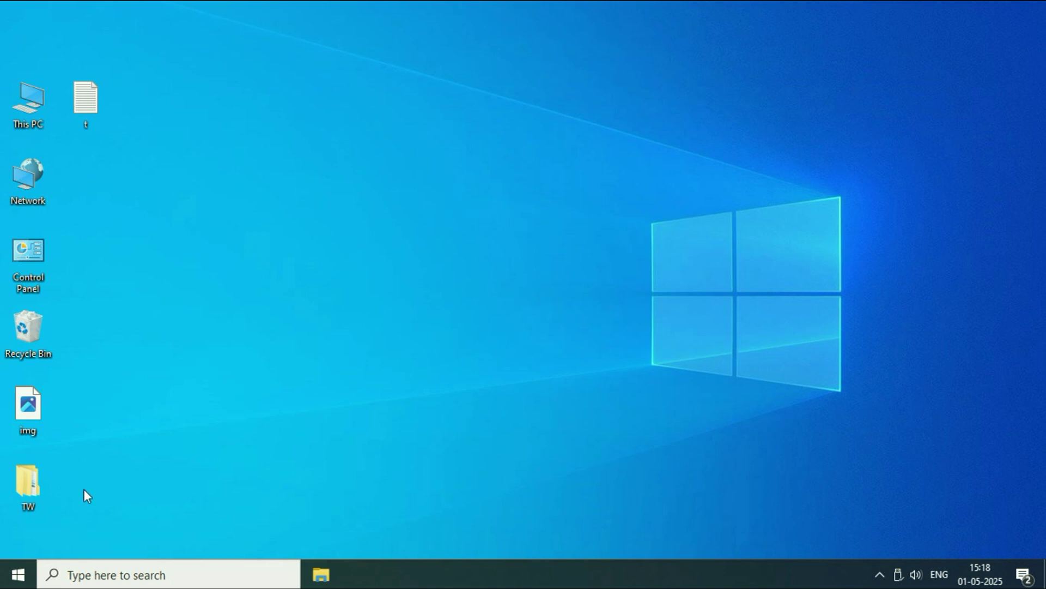
Go to Update & Security > Troubleshoot > Additional troubleshooters and expand Recording Audio
{"action": "left_click", "coordinate": [17, 574]}
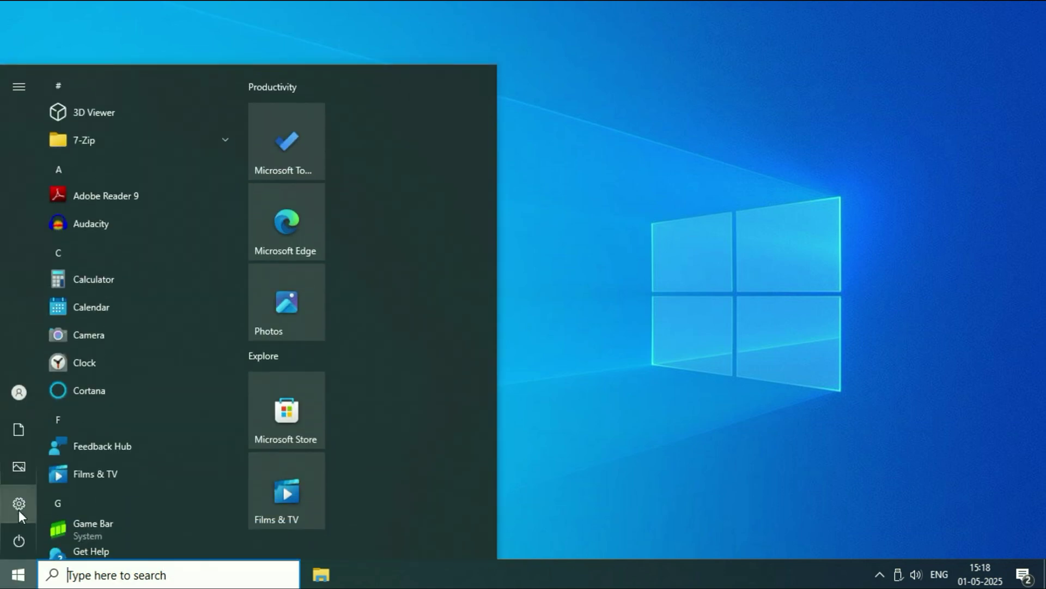
{"action": "left_click", "coordinate": [38, 502]}
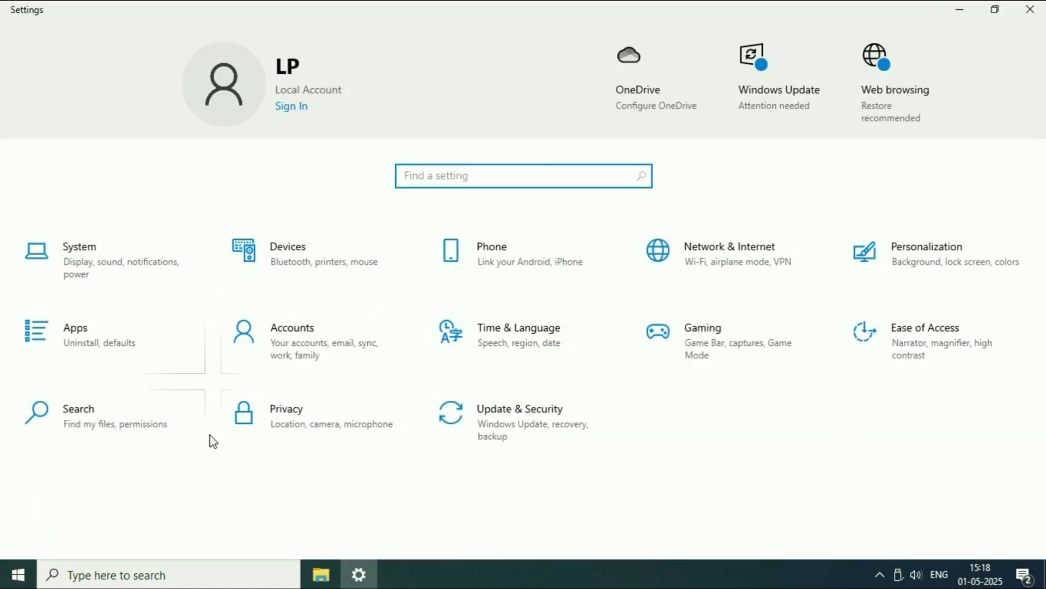
{"action": "left_click", "coordinate": [506, 431]}
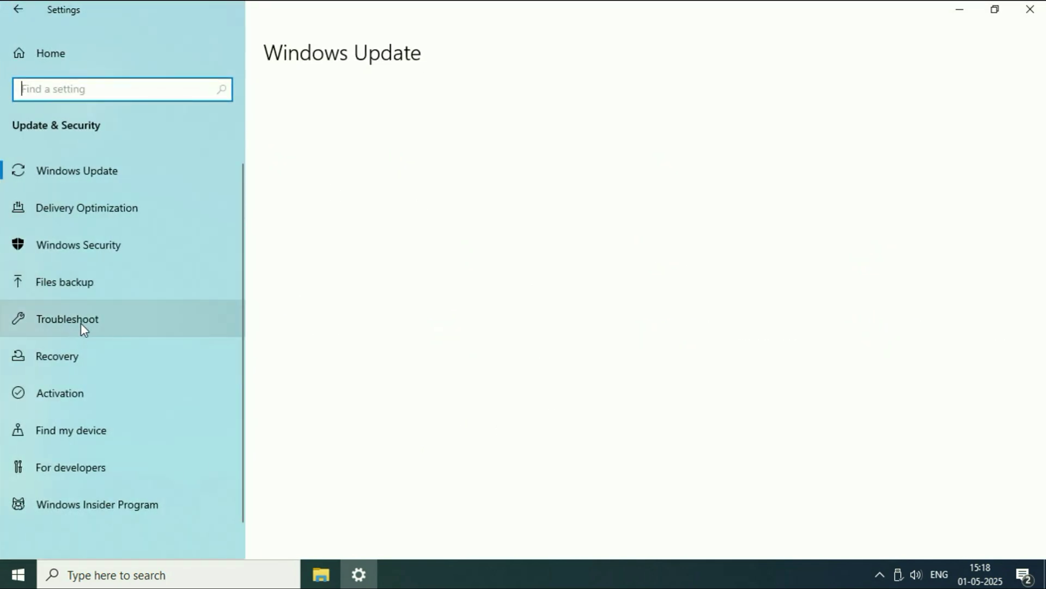
{"action": "left_click", "coordinate": [80, 323]}
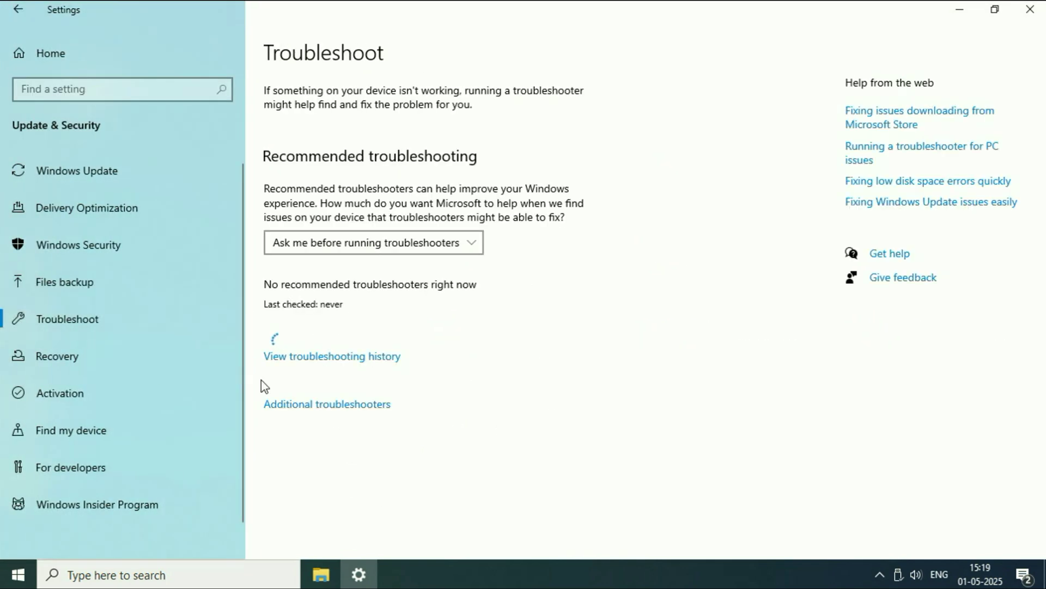
{"action": "left_click", "coordinate": [320, 404]}
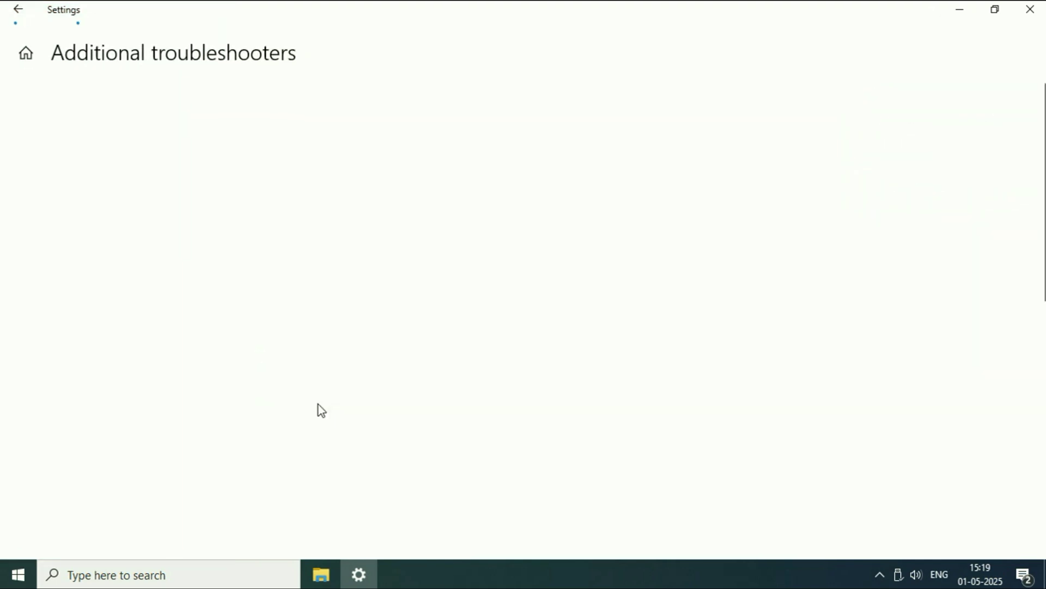
{"action": "scroll", "coordinate": [456, 247], "scroll_direction": "down", "scroll_amount": 10}
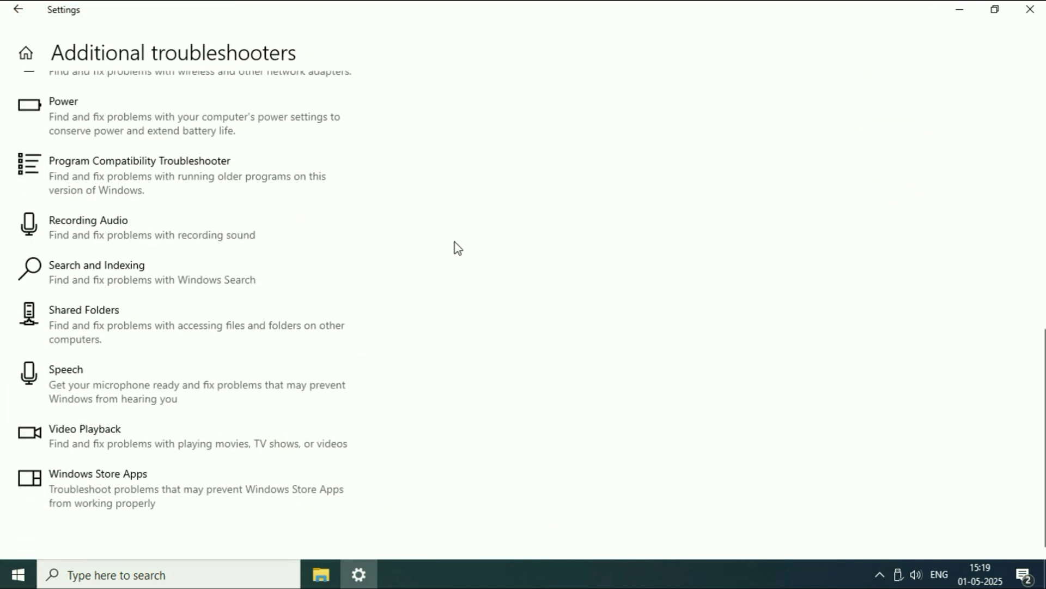
{"action": "scroll", "coordinate": [456, 248], "scroll_direction": "up", "scroll_amount": 5}
{"action": "scroll", "coordinate": [457, 248], "scroll_direction": "down", "scroll_amount": 5}
{"action": "scroll", "coordinate": [456, 246], "scroll_direction": "up", "scroll_amount": 5}
{"action": "scroll", "coordinate": [278, 392], "scroll_direction": "down", "scroll_amount": 5}
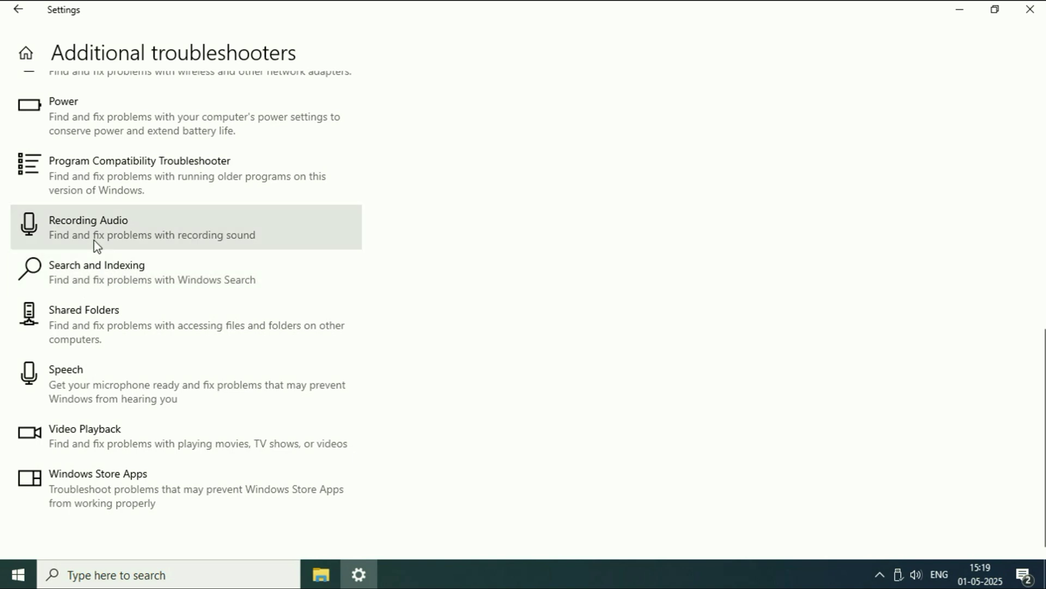
{"action": "left_click", "coordinate": [105, 236]}
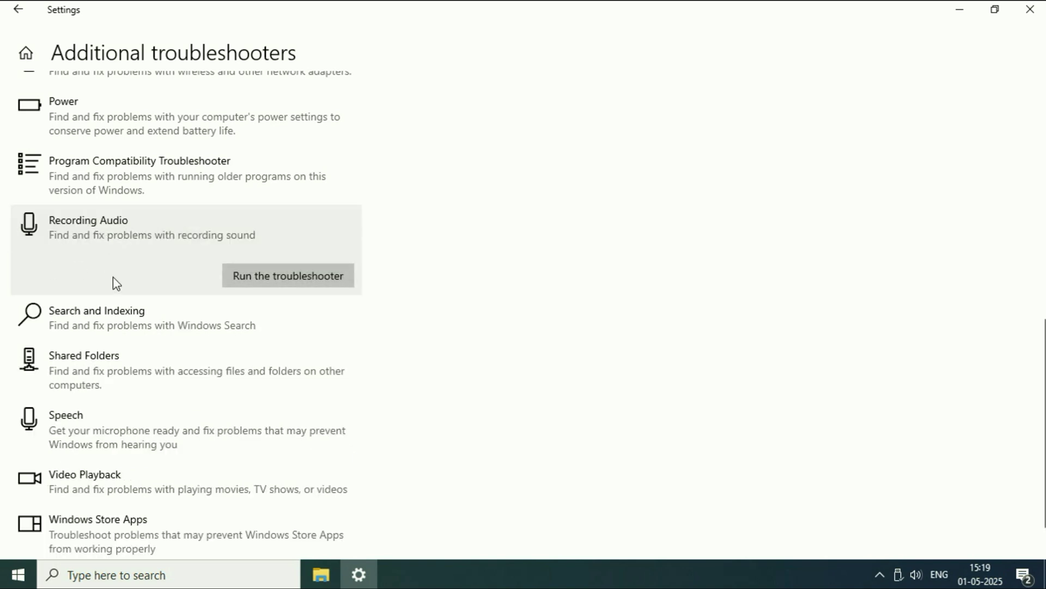
Run the Recording Audio troubleshooter to fix the disabled audio device, then close it and Settings
{"action": "left_click", "coordinate": [294, 277]}
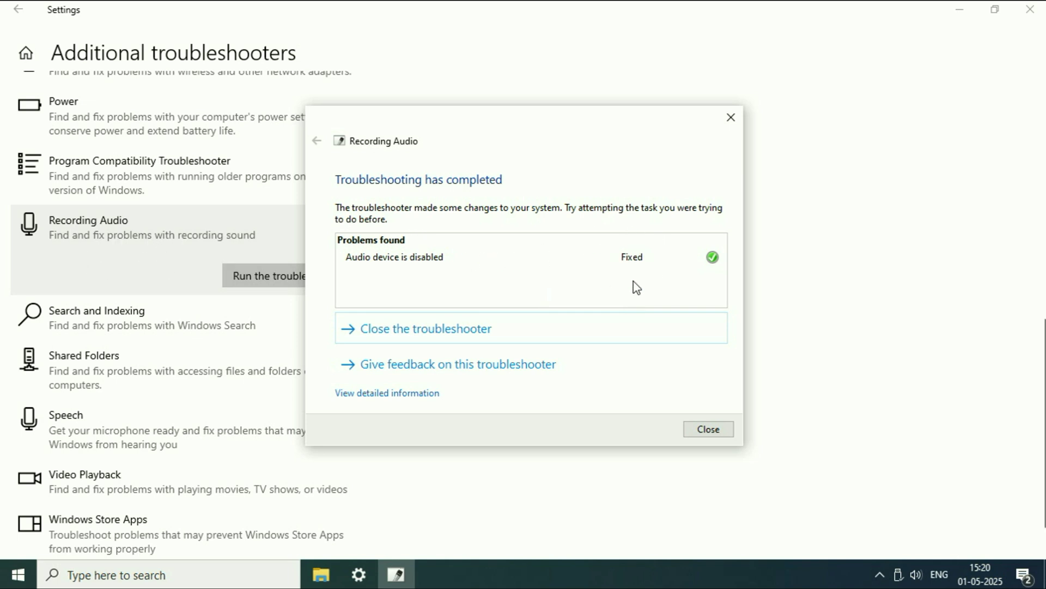
{"action": "left_click", "coordinate": [705, 430]}
{"action": "left_click", "coordinate": [1030, 10]}
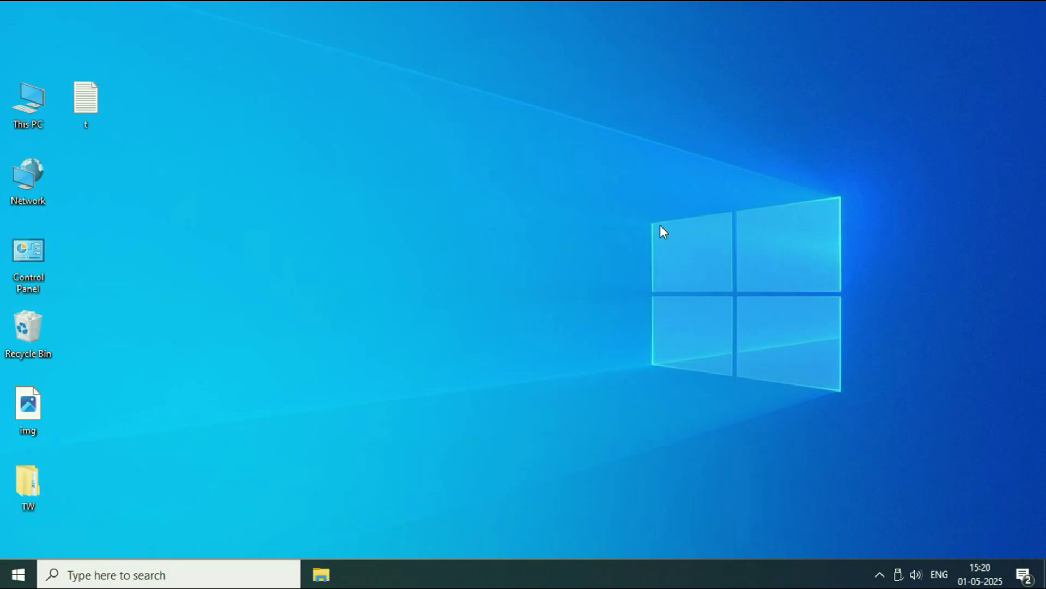
Open the classic Sound dialog's Recording tab and select the High Definition Audio Microphone
{"action": "right_click", "coordinate": [917, 574]}
{"action": "left_click", "coordinate": [885, 525]}
{"action": "left_click_drag", "start_coordinate": [242, 53], "coordinate": [599, 121]}
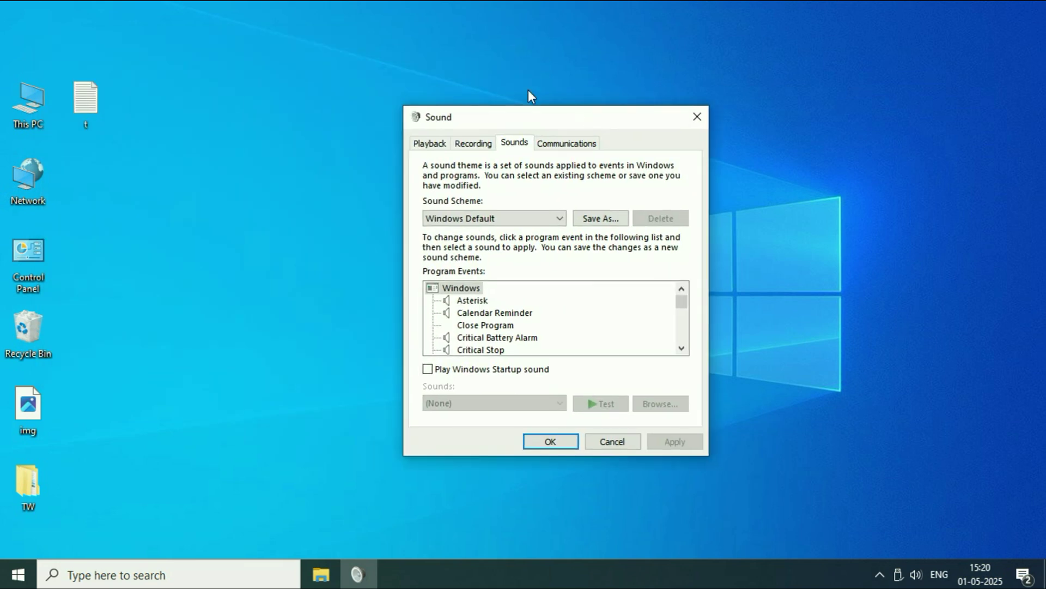
{"action": "left_click", "coordinate": [465, 145]}
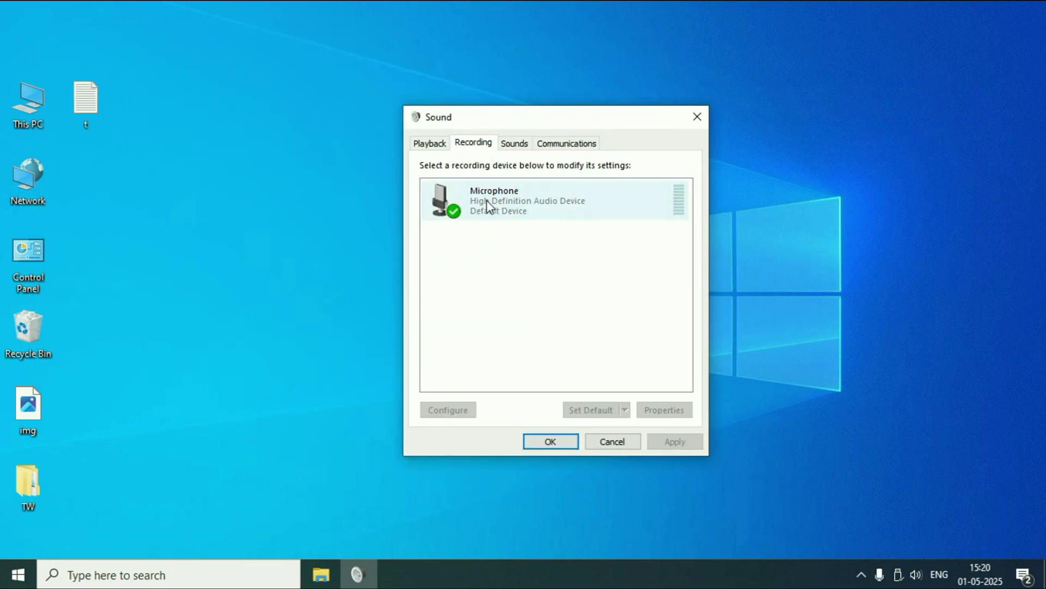
{"action": "left_click", "coordinate": [496, 215]}
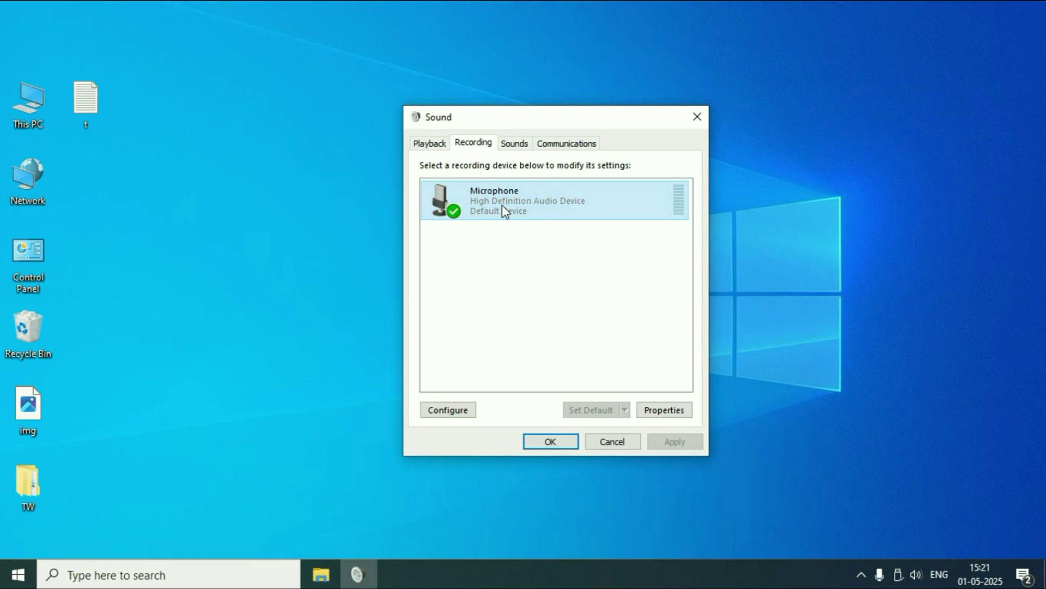
{"action": "right_click", "coordinate": [502, 206]}
In Microphone Properties > Levels, leave the microphone unmuted at level 88 and confirm both dialogs
{"action": "left_click", "coordinate": [589, 297]}
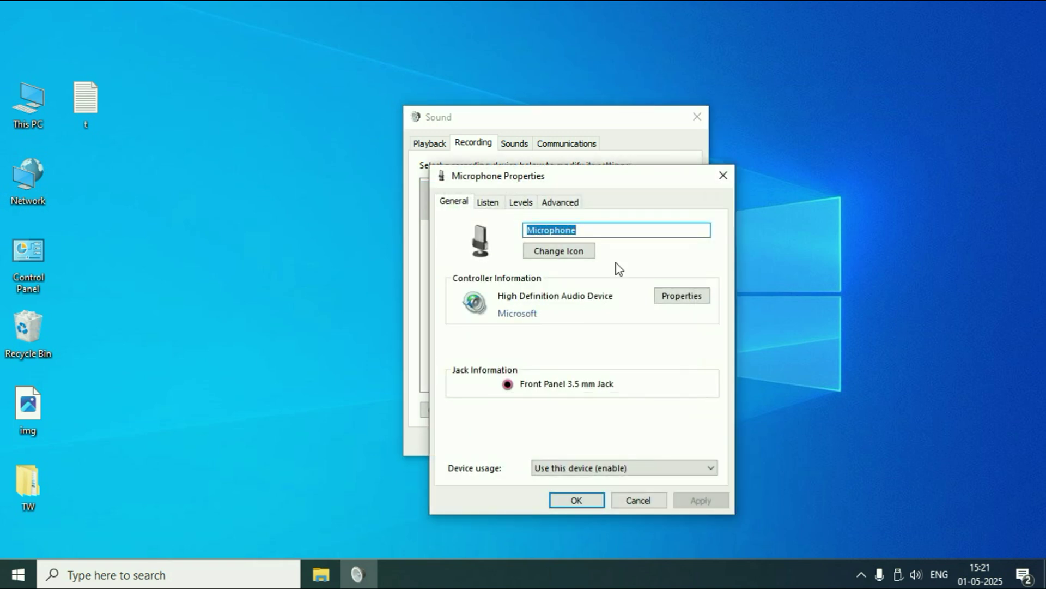
{"action": "left_click_drag", "start_coordinate": [600, 182], "coordinate": [551, 143]}
{"action": "left_click", "coordinate": [483, 169]}
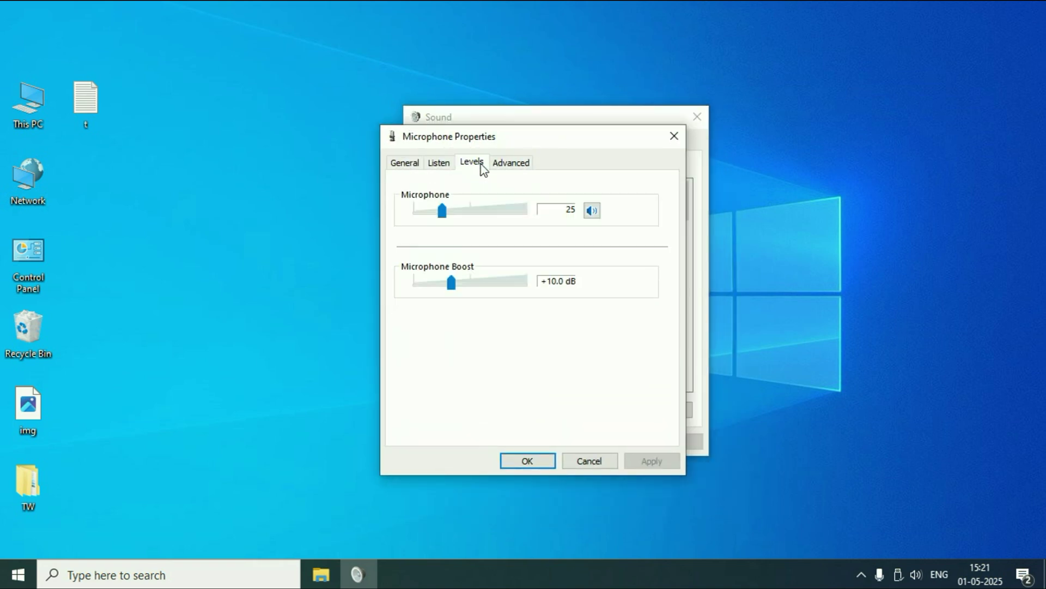
{"action": "mouse_move", "coordinate": [442, 211]}
{"action": "left_mouse_down"}
{"action": "mouse_move", "coordinate": [425, 213]}
{"action": "mouse_move", "coordinate": [462, 213]}
{"action": "mouse_move", "coordinate": [413, 213]}
{"action": "mouse_move", "coordinate": [444, 217]}
{"action": "left_mouse_up"}
{"action": "left_click", "coordinate": [592, 211]}
{"action": "left_click", "coordinate": [594, 211]}
{"action": "left_click_drag", "start_coordinate": [485, 215], "coordinate": [441, 219]}
{"action": "left_click", "coordinate": [527, 460]}
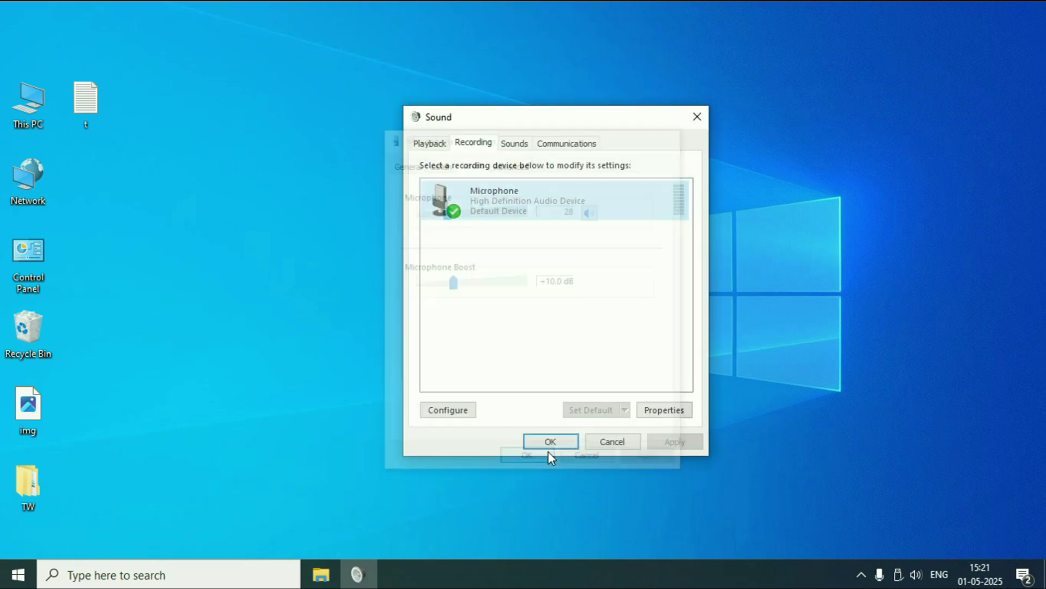
{"action": "left_click", "coordinate": [561, 436]}
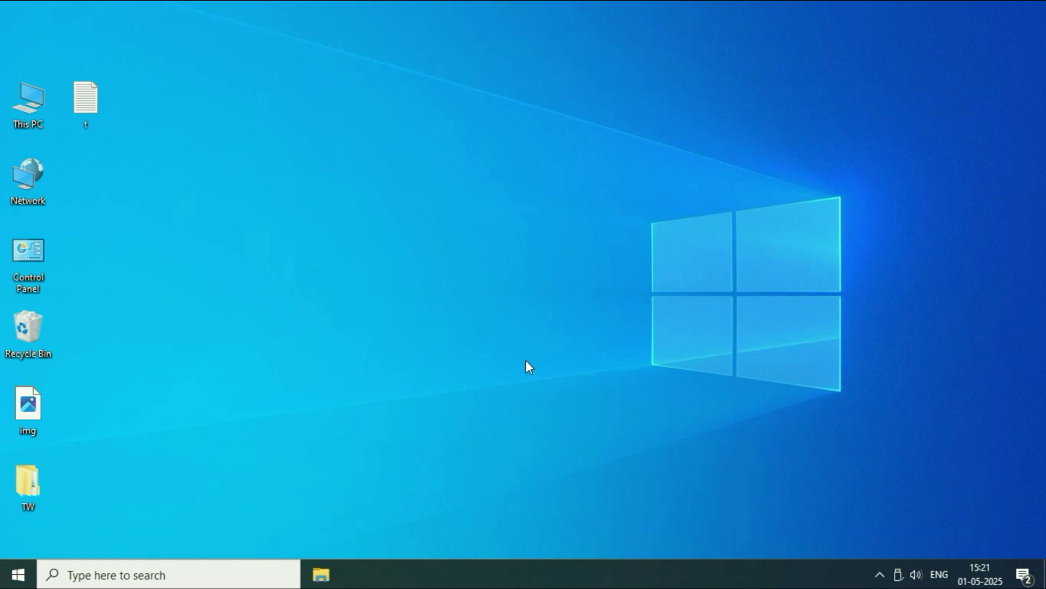
Reopen Settings at Privacy > Microphone, where device and app microphone access are both on
{"action": "left_click", "coordinate": [27, 567]}
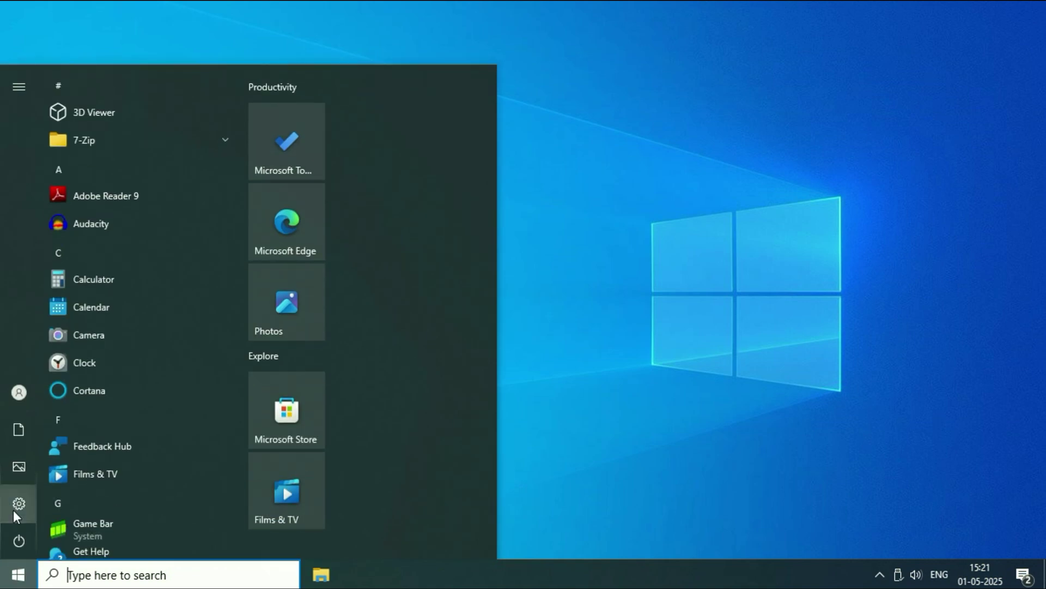
{"action": "left_click", "coordinate": [16, 507]}
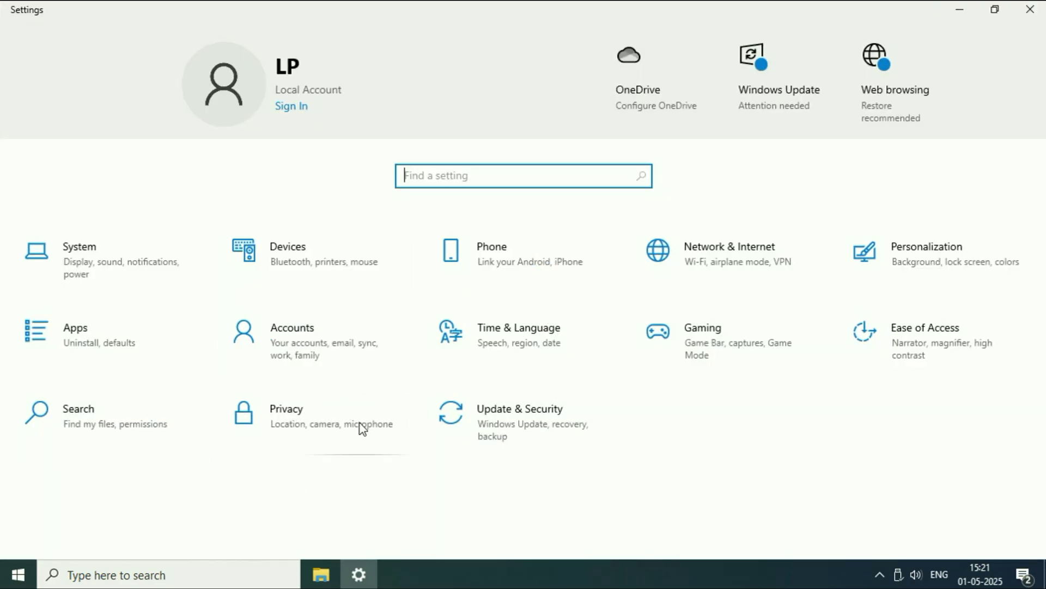
{"action": "left_click", "coordinate": [307, 444]}
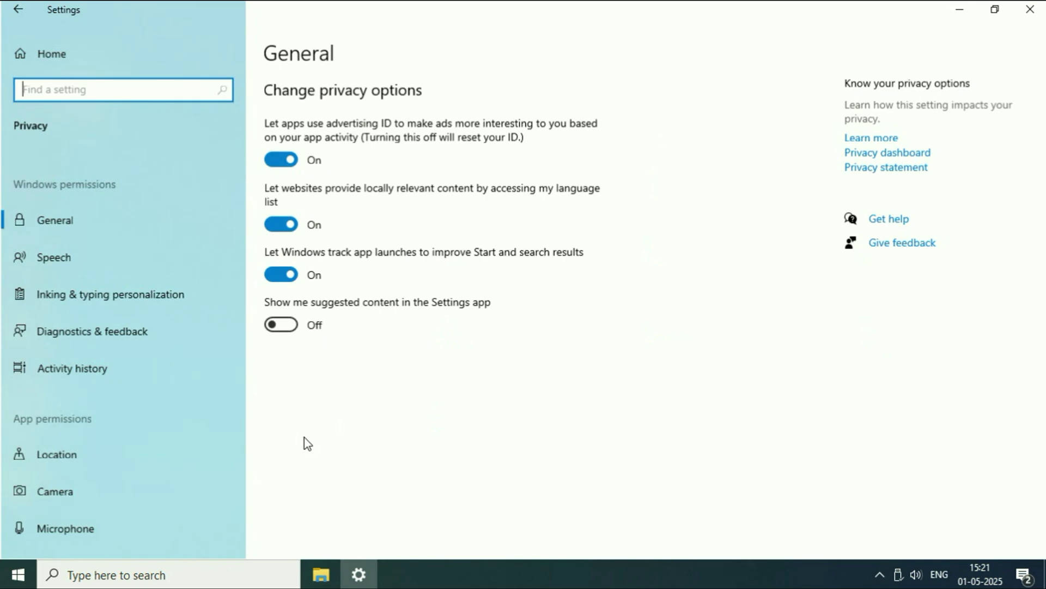
{"action": "scroll", "coordinate": [128, 304], "scroll_direction": "down", "scroll_amount": 4}
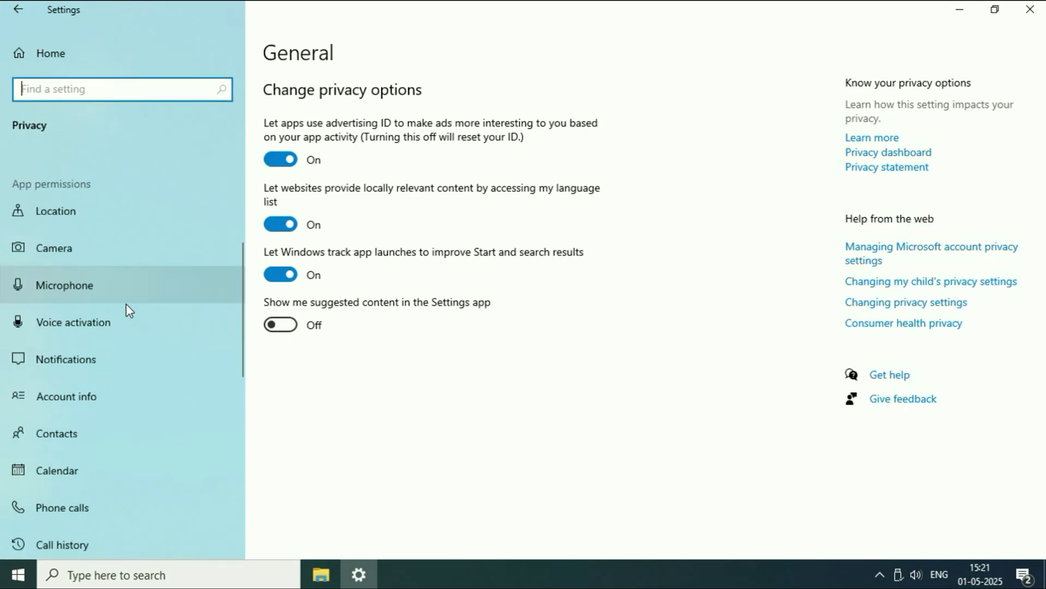
{"action": "left_click", "coordinate": [102, 290]}
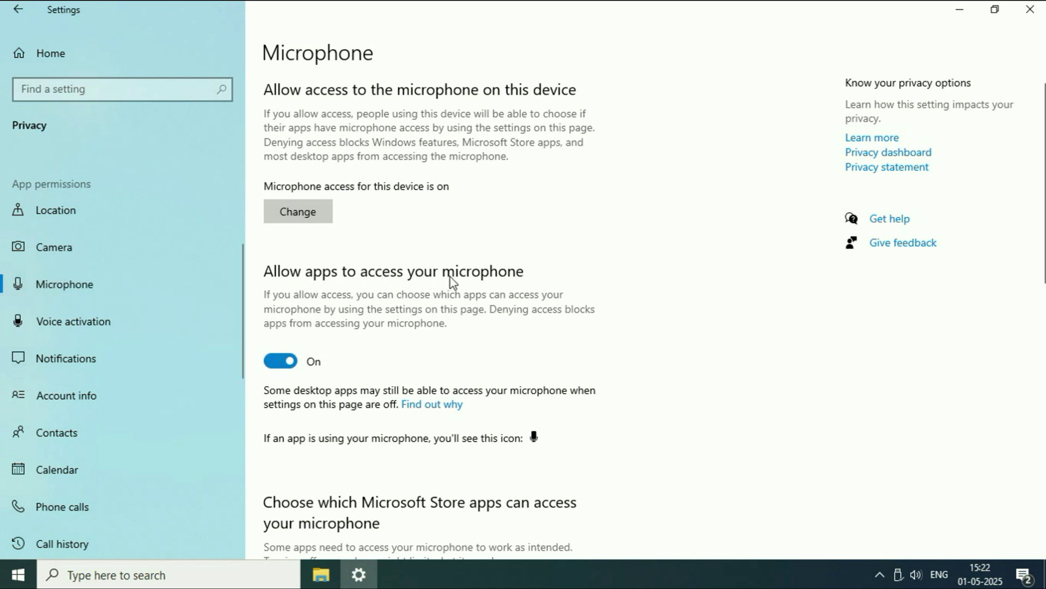
Turn 'Allow apps to access your microphone' off and back on
{"action": "left_click", "coordinate": [281, 361]}
{"action": "left_click", "coordinate": [283, 360]}
{"action": "scroll", "coordinate": [648, 340], "scroll_direction": "down", "scroll_amount": 10}
{"action": "scroll", "coordinate": [649, 335], "scroll_direction": "up", "scroll_amount": 5}
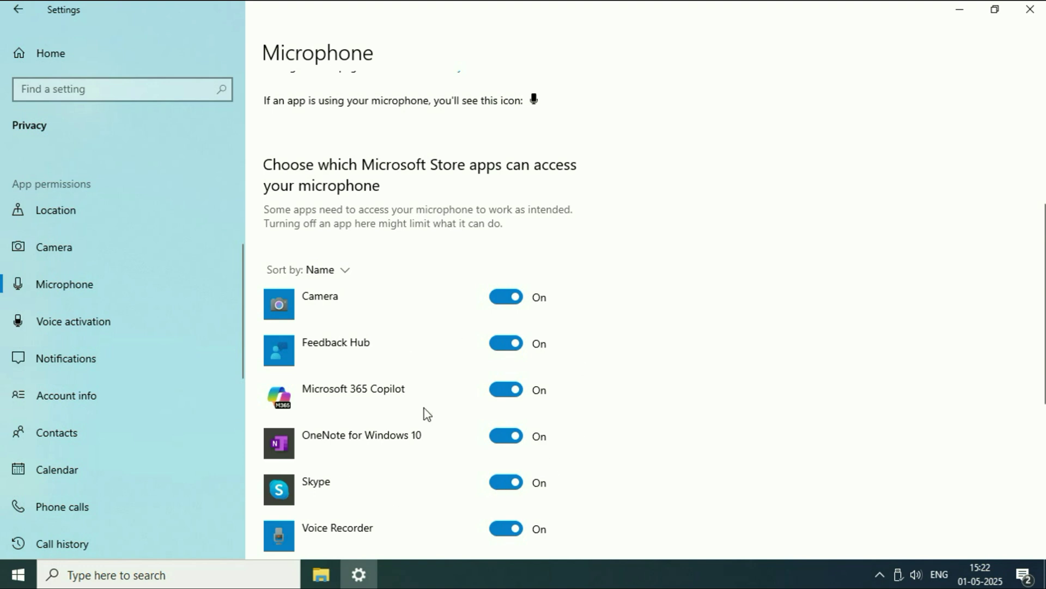
{"action": "scroll", "coordinate": [624, 366], "scroll_direction": "down", "scroll_amount": 5}
{"action": "scroll", "coordinate": [619, 360], "scroll_direction": "up", "scroll_amount": 5}
Toggle Skype's and Camera's microphone switches so all apps stay allowed, then close Settings
{"action": "left_click", "coordinate": [502, 483]}
{"action": "left_click", "coordinate": [506, 296]}
{"action": "left_click", "coordinate": [518, 305]}
{"action": "scroll", "coordinate": [672, 398], "scroll_direction": "up", "scroll_amount": 10}
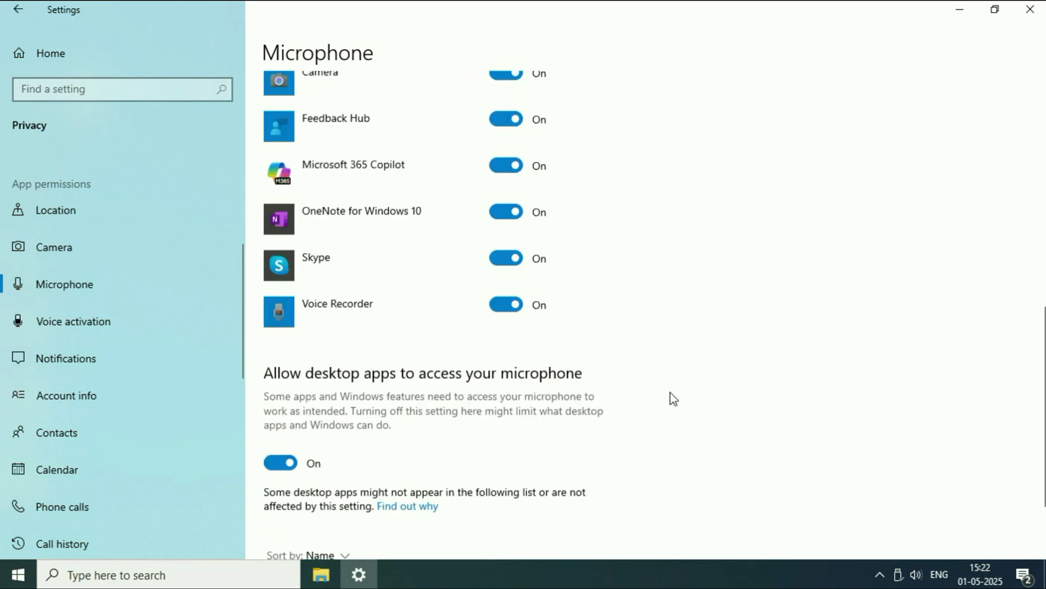
{"action": "left_click", "coordinate": [1031, 9]}
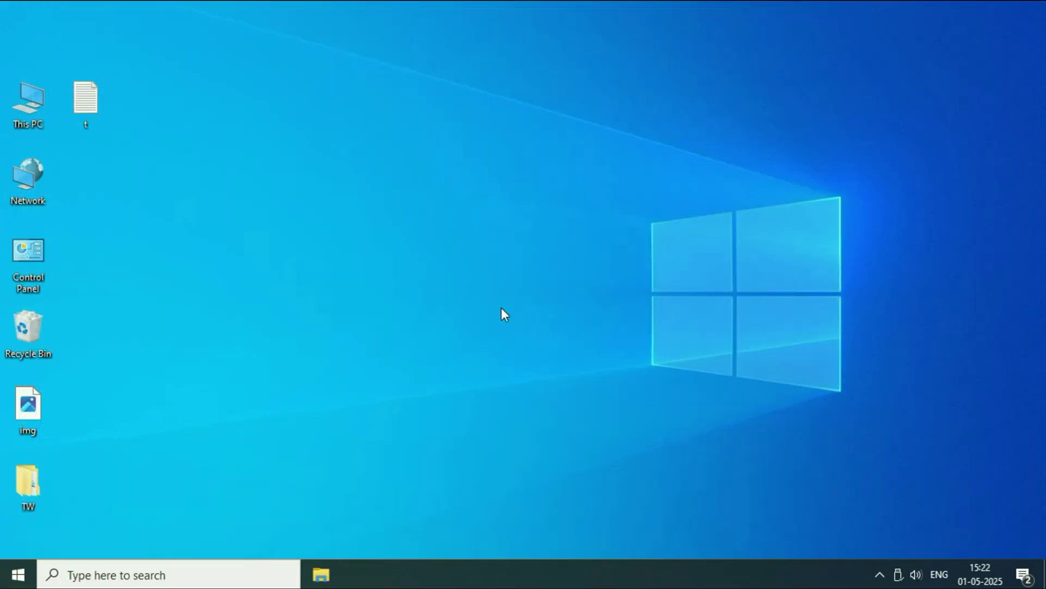
Launch Services via a 'serv' search and review Windows Audio's properties without changes
{"action": "left_click", "coordinate": [151, 577]}
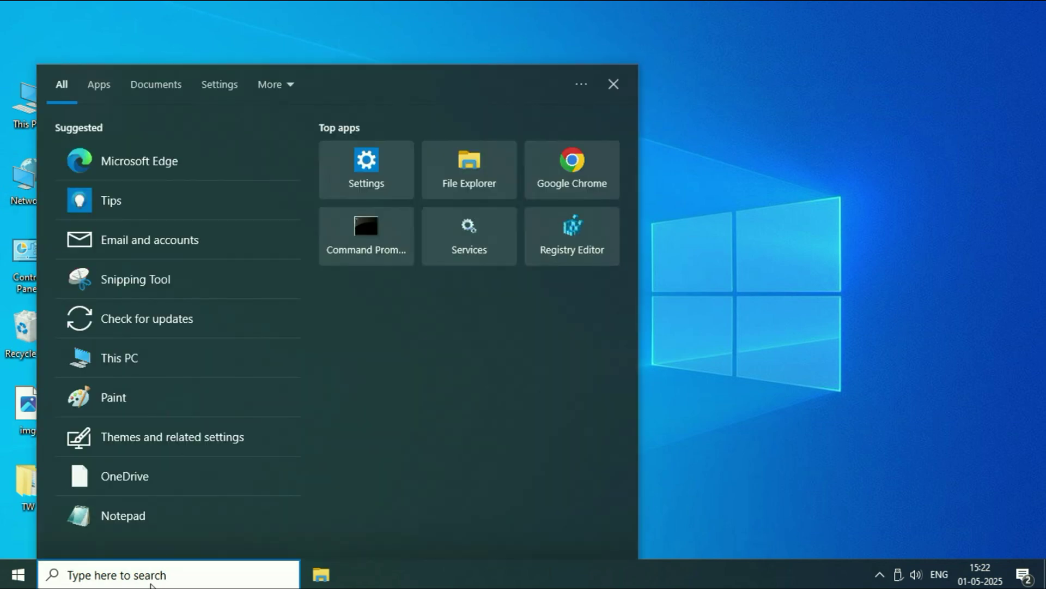
{"action": "type", "text": "serv"}
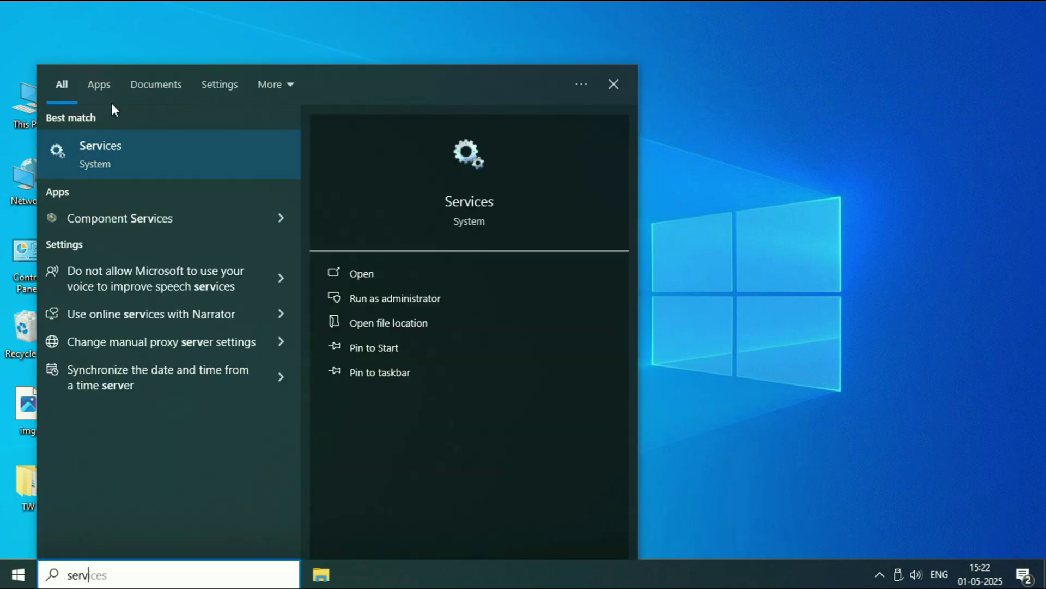
{"action": "left_click", "coordinate": [98, 155]}
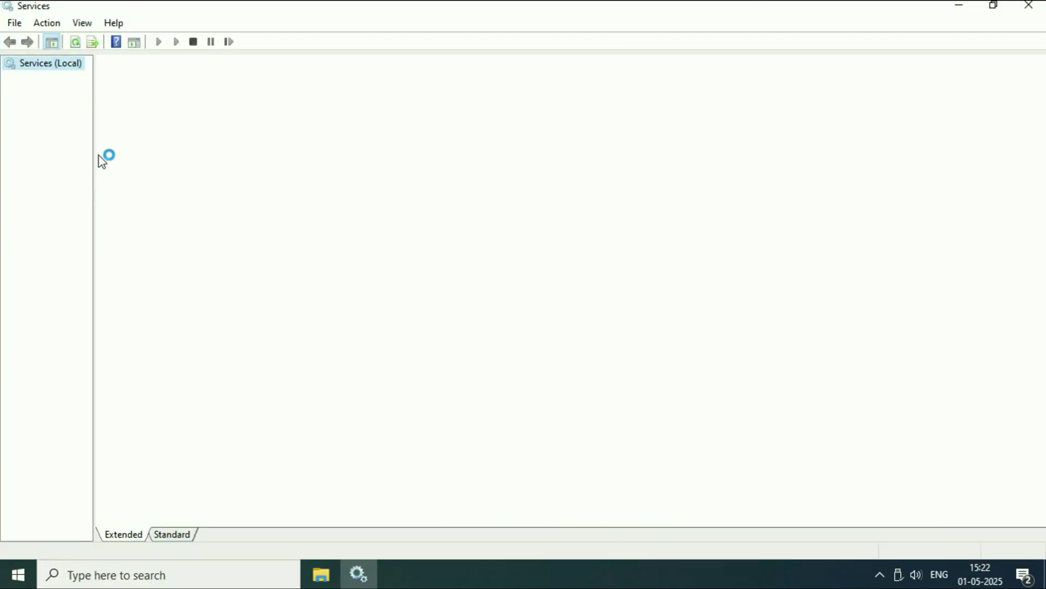
{"action": "left_click", "coordinate": [357, 297]}
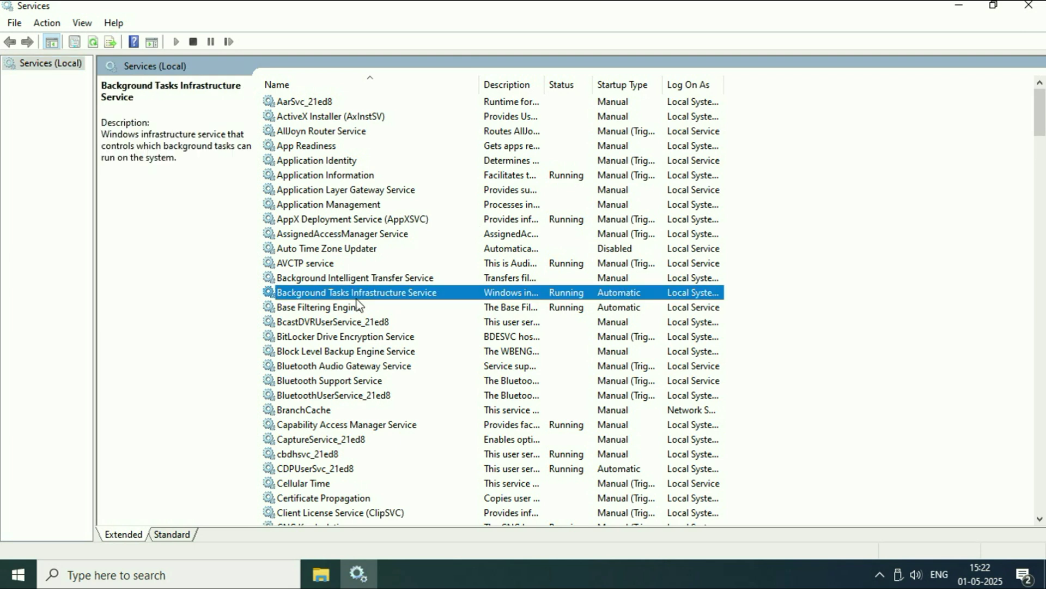
{"action": "key", "text": "w"}
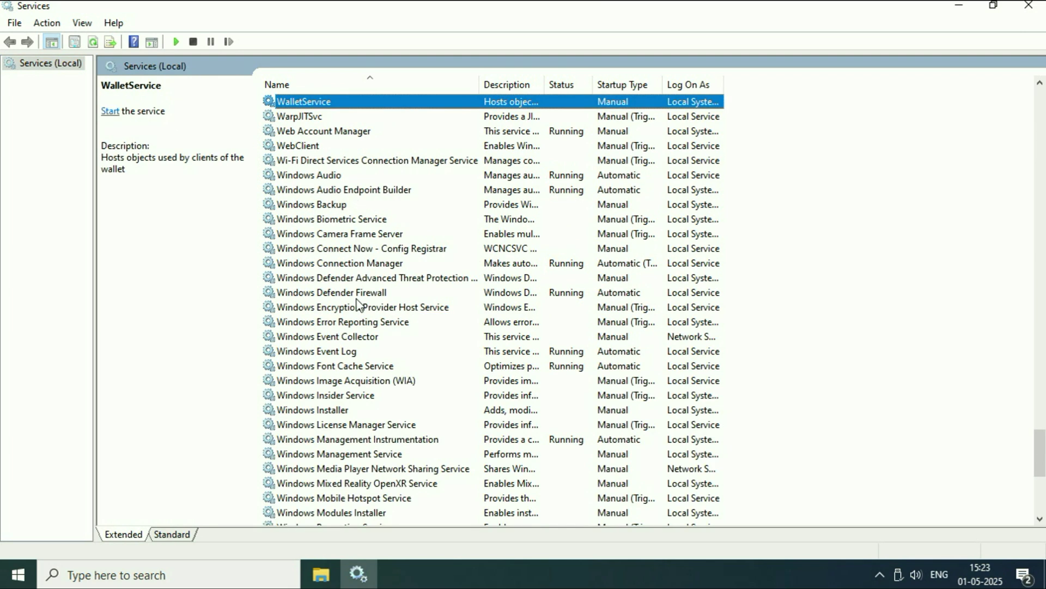
{"action": "left_click", "coordinate": [353, 179]}
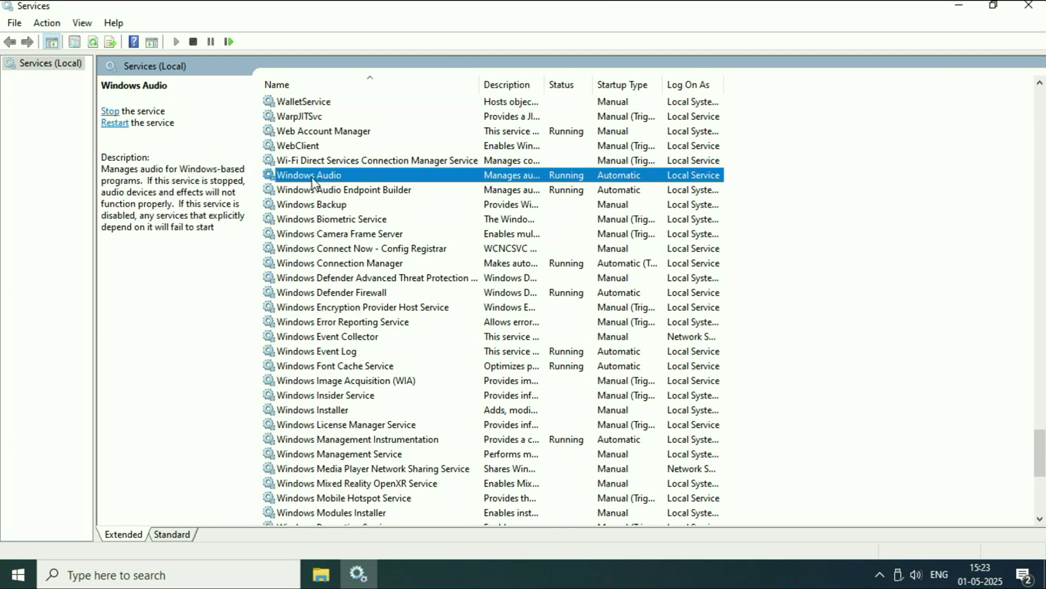
{"action": "right_click", "coordinate": [374, 179]}
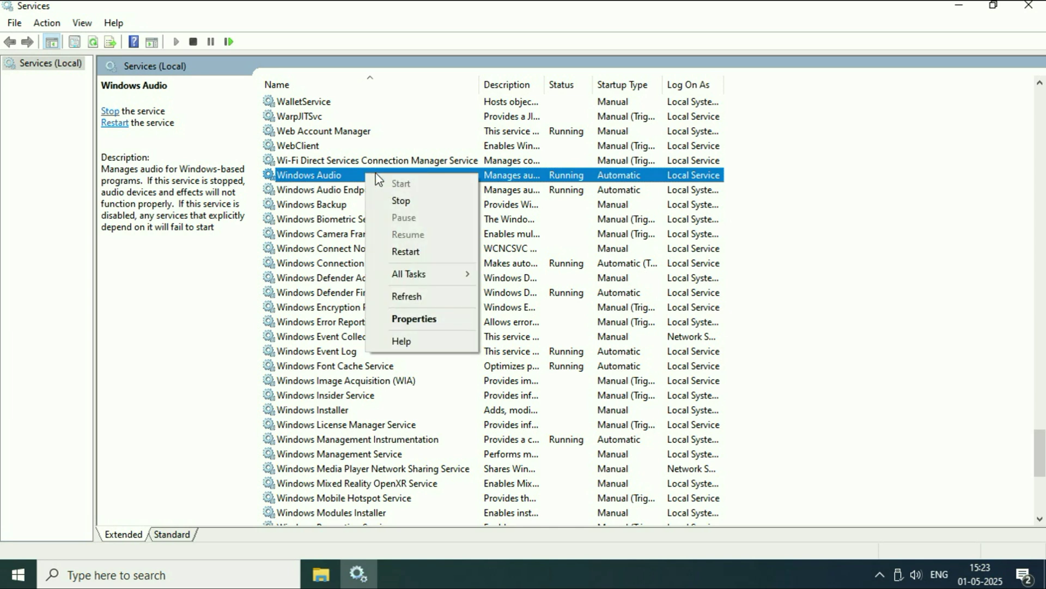
{"action": "left_click", "coordinate": [413, 319]}
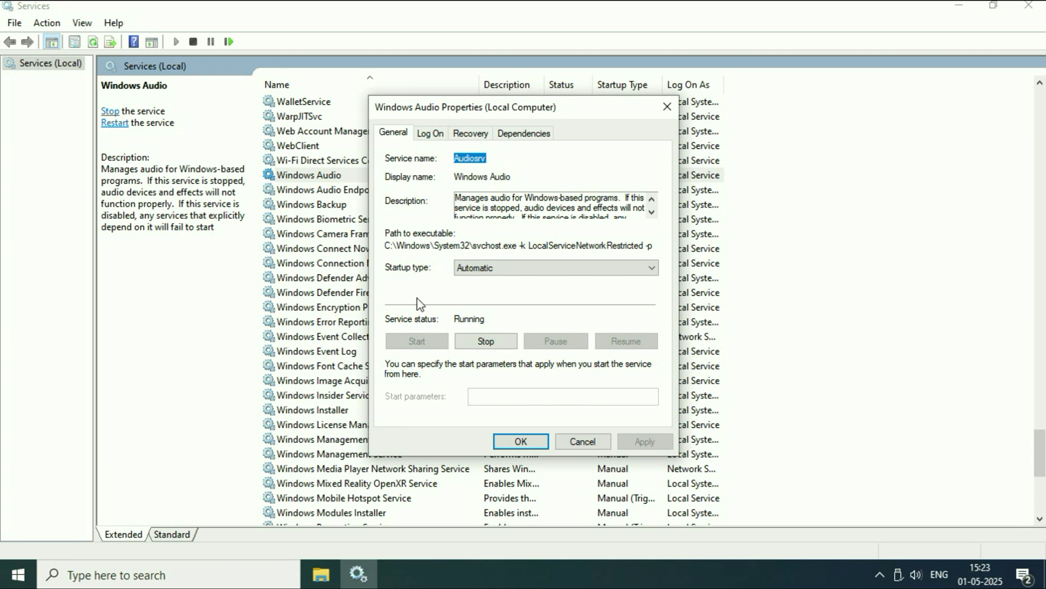
{"action": "left_click", "coordinate": [582, 442]}
Restart the Windows Audio service
{"action": "left_click", "coordinate": [344, 174]}
{"action": "right_click", "coordinate": [371, 179]}
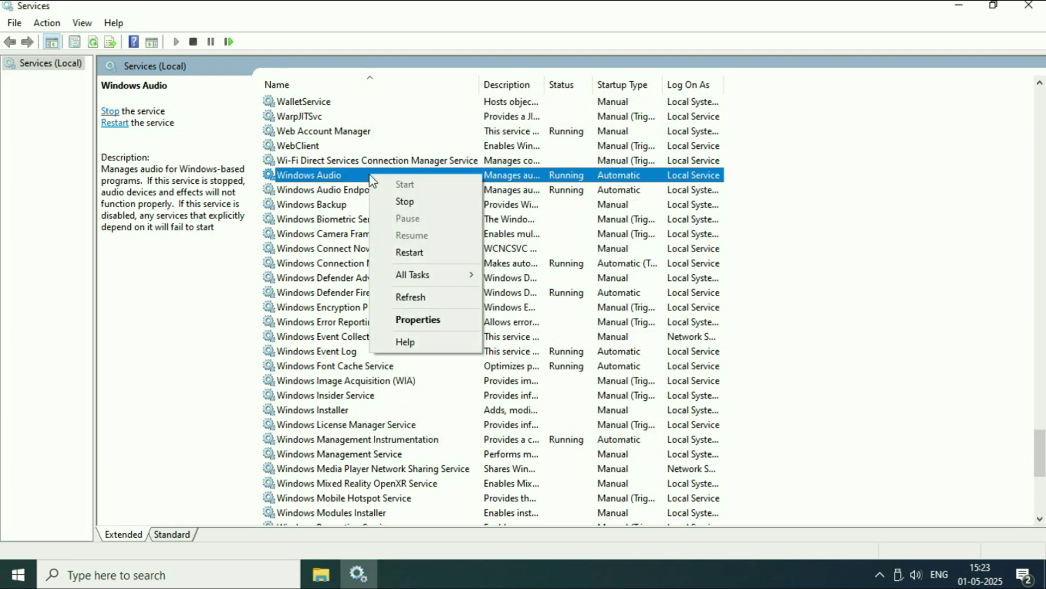
{"action": "left_click", "coordinate": [411, 252]}
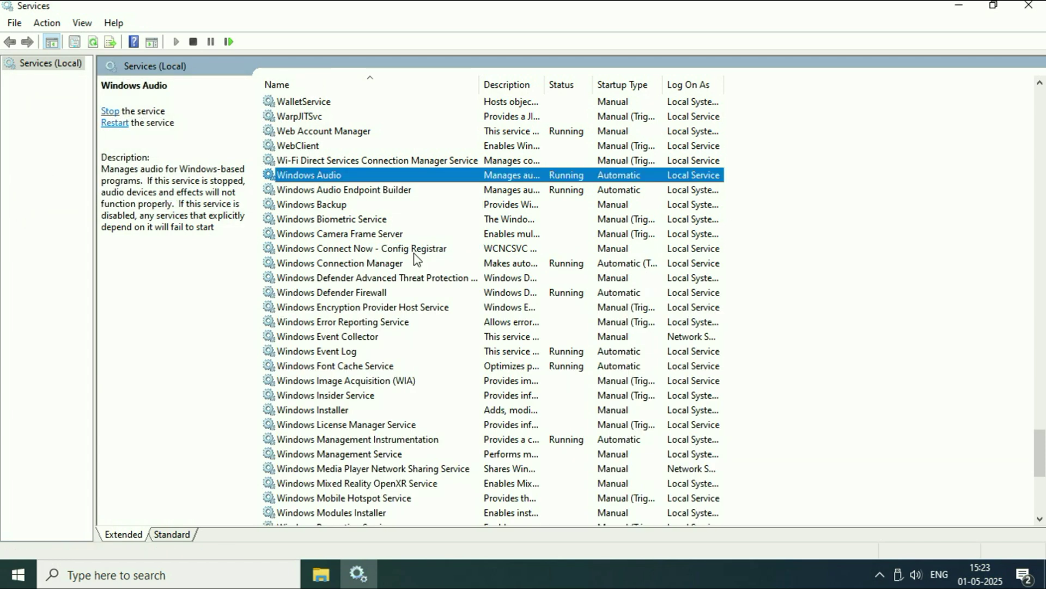
{"action": "left_click", "coordinate": [332, 192]}
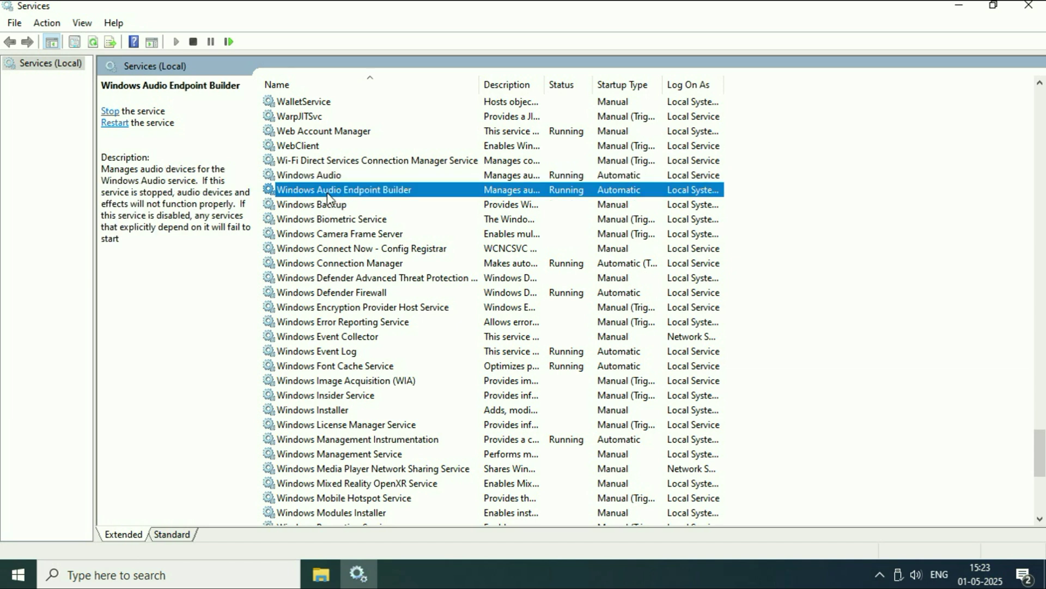
Check Windows Audio Endpoint Builder's startup type, restart it together with Windows Audio, and close Services
{"action": "right_click", "coordinate": [386, 192]}
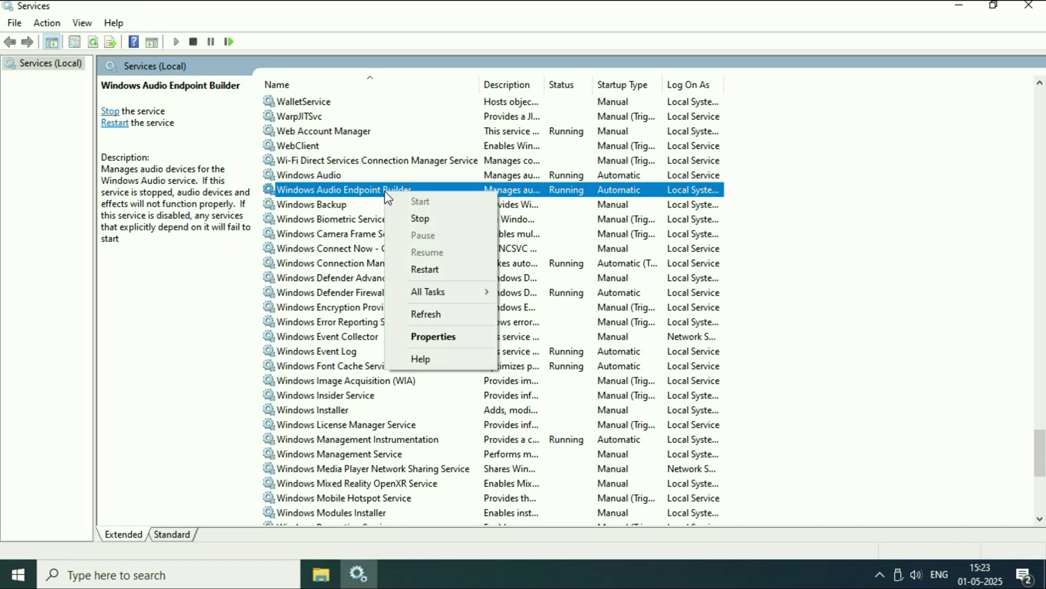
{"action": "left_click", "coordinate": [441, 338]}
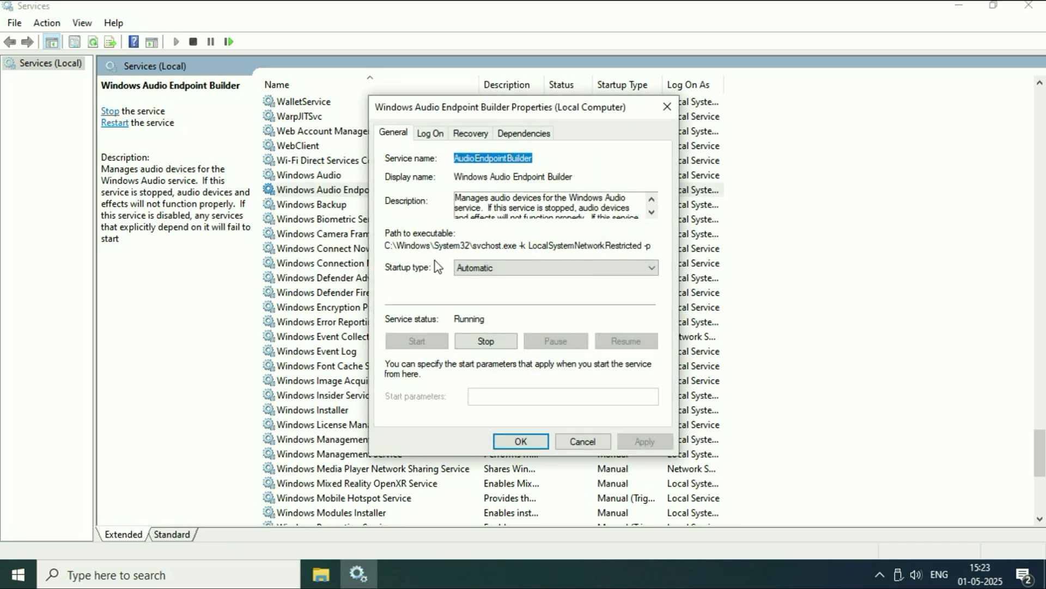
{"action": "key", "text": "Tab"}
{"action": "left_click", "coordinate": [535, 436]}
{"action": "right_click", "coordinate": [381, 193]}
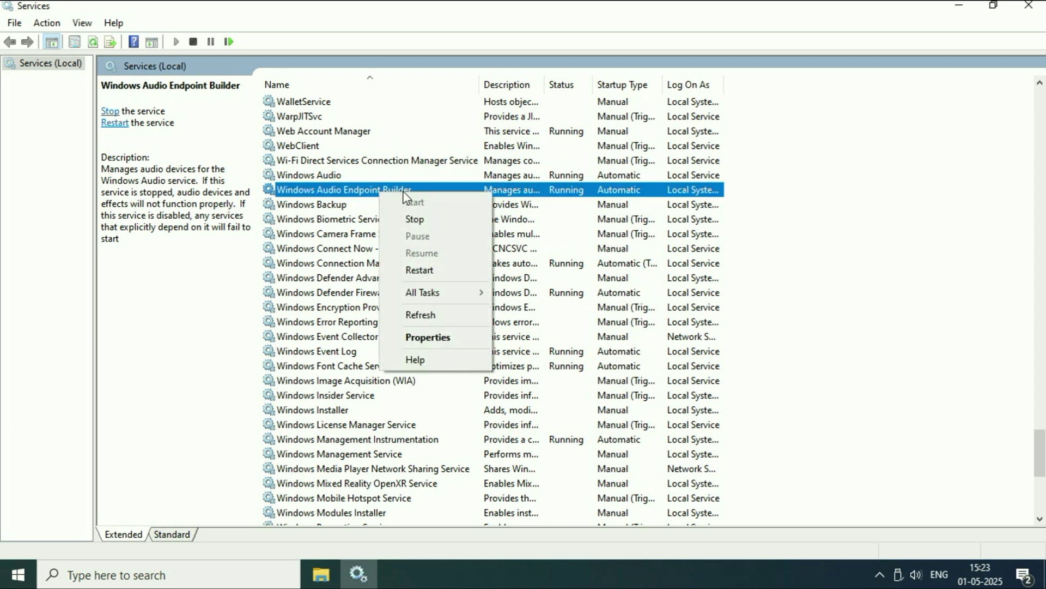
{"action": "left_click", "coordinate": [440, 270]}
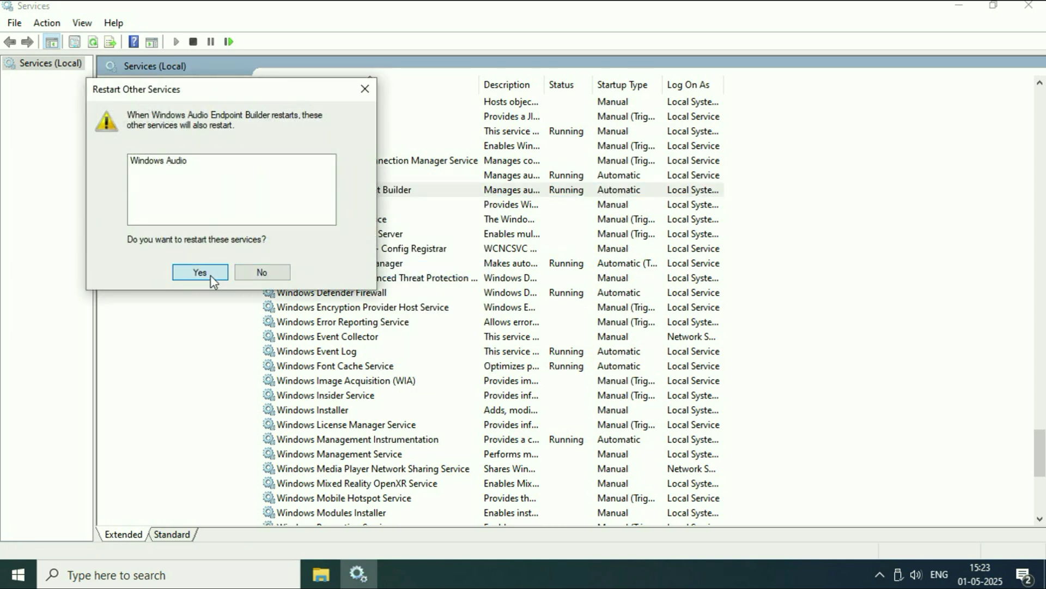
{"action": "left_click", "coordinate": [211, 275]}
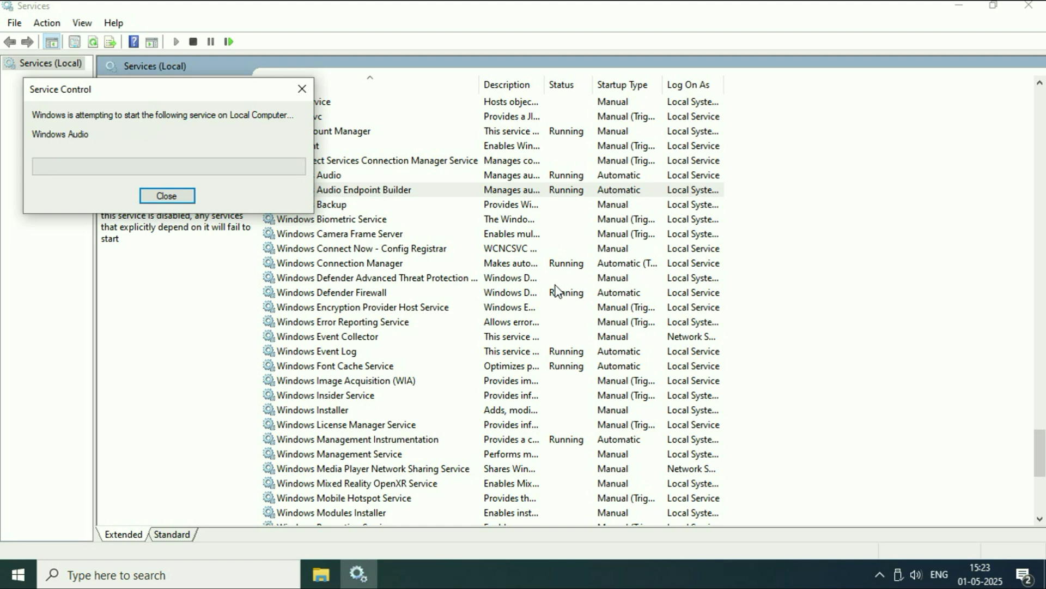
{"action": "left_click", "coordinate": [1029, 5]}
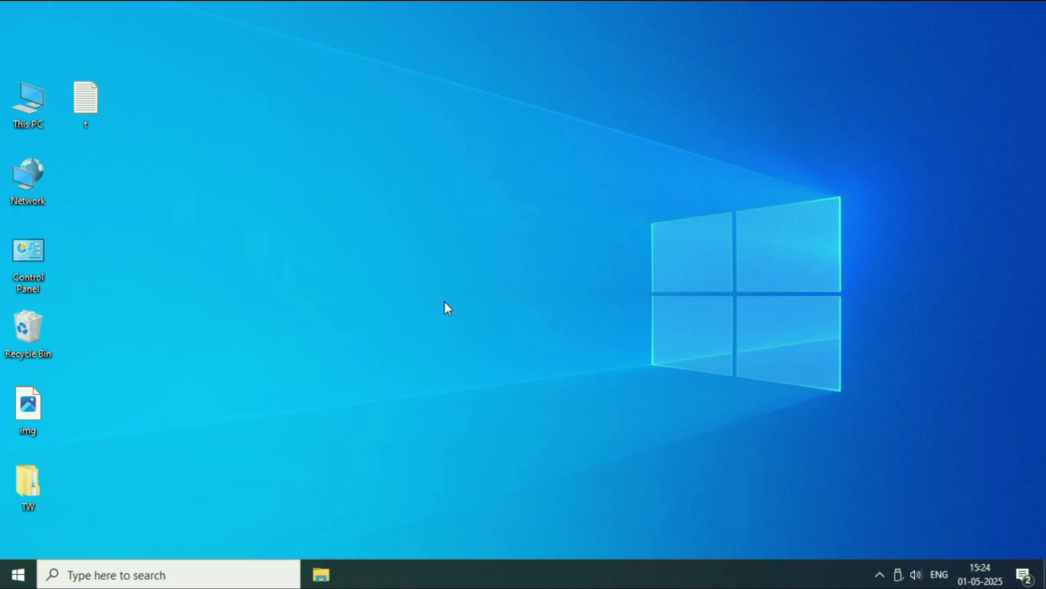
Open Device Manager from the Win+X power-user menu
{"action": "right_click", "coordinate": [20, 575]}
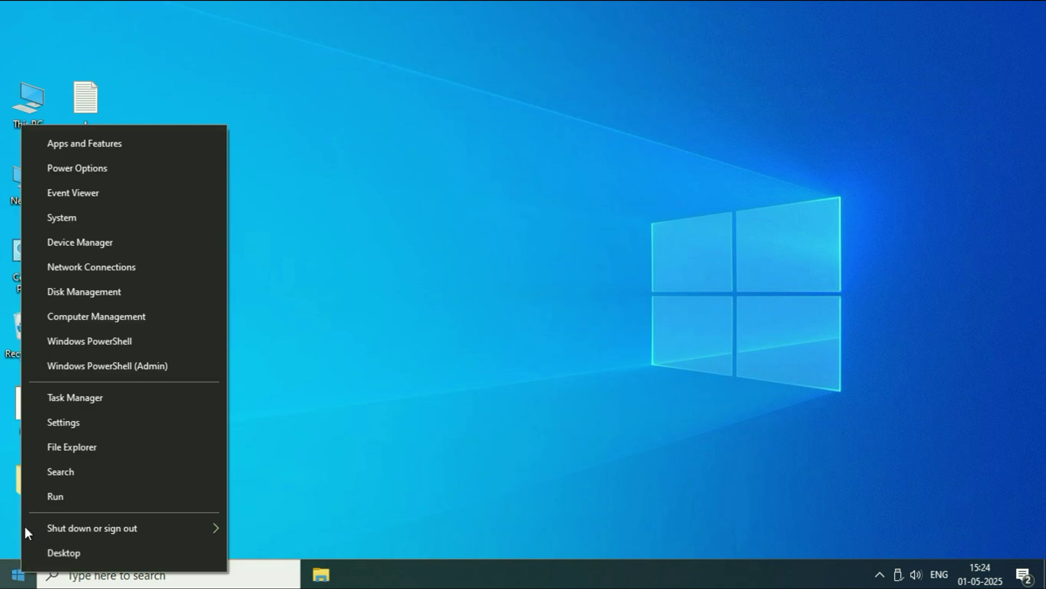
{"action": "left_click", "coordinate": [97, 244]}
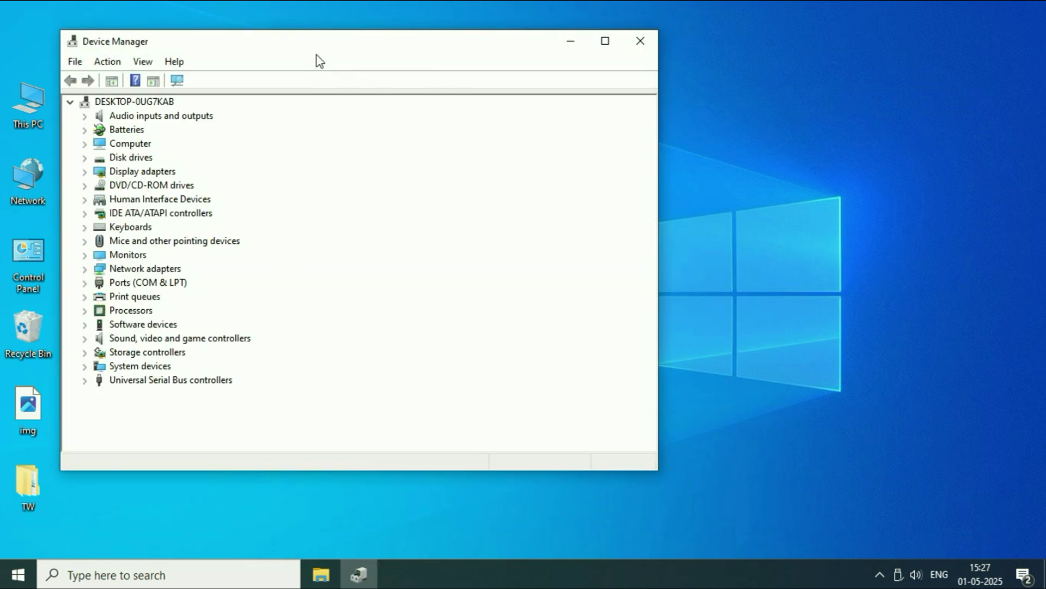
{"action": "left_click_drag", "start_coordinate": [316, 54], "coordinate": [528, 63]}
Automatically search for a Microphone (High Definition Audio Device) driver; the best one is already installed
{"action": "left_click", "coordinate": [352, 127]}
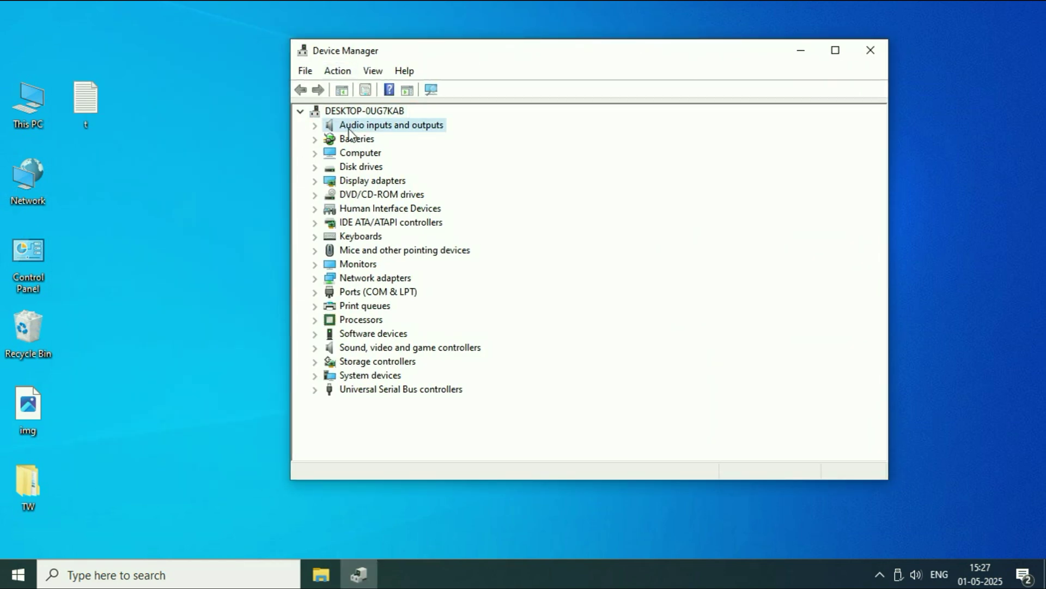
{"action": "left_click", "coordinate": [314, 127]}
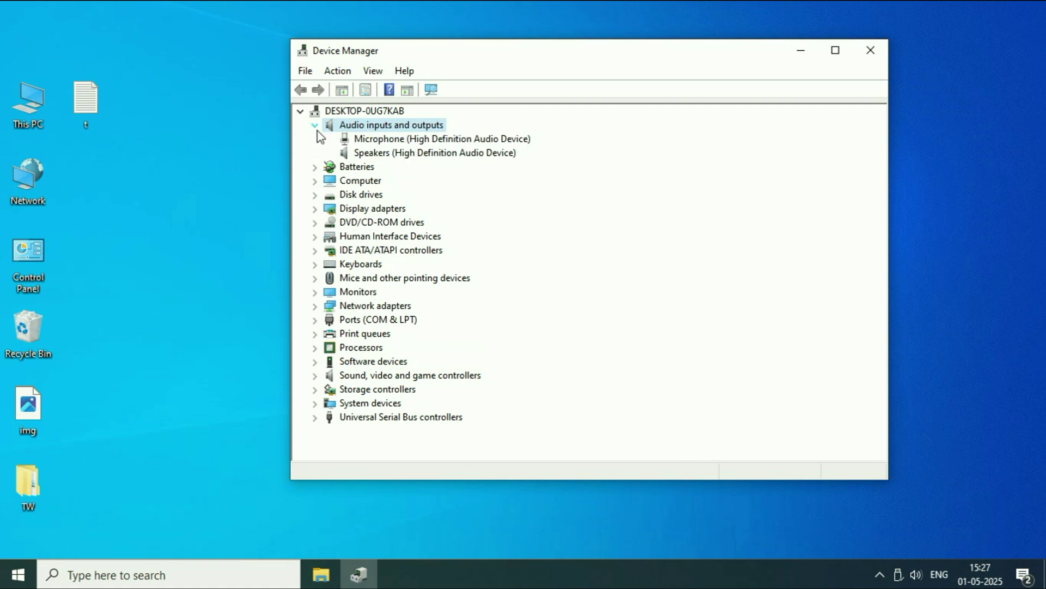
{"action": "left_click", "coordinate": [452, 139]}
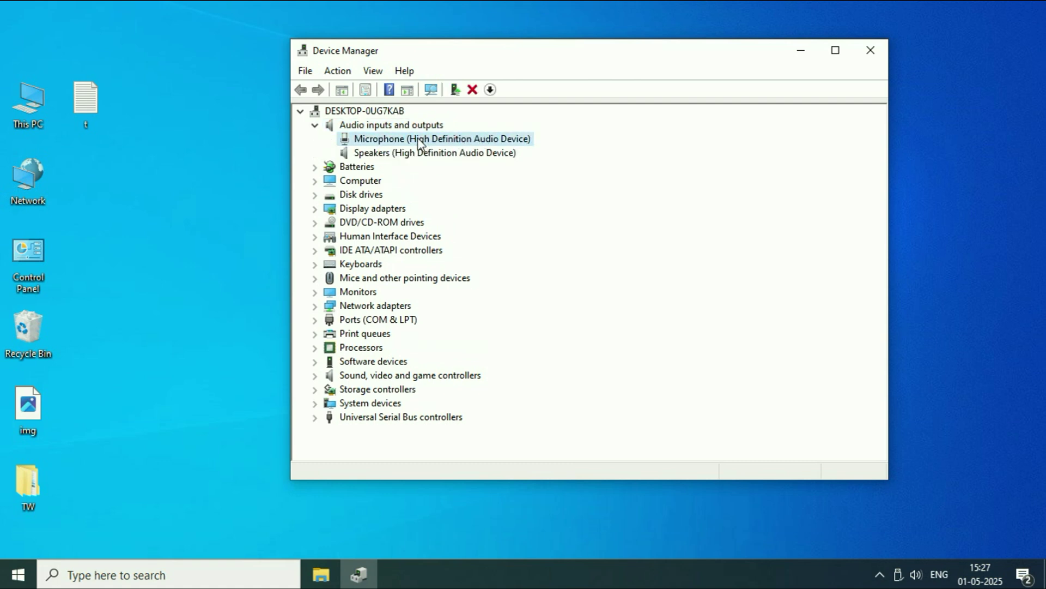
{"action": "right_click", "coordinate": [448, 139]}
{"action": "left_click", "coordinate": [497, 148]}
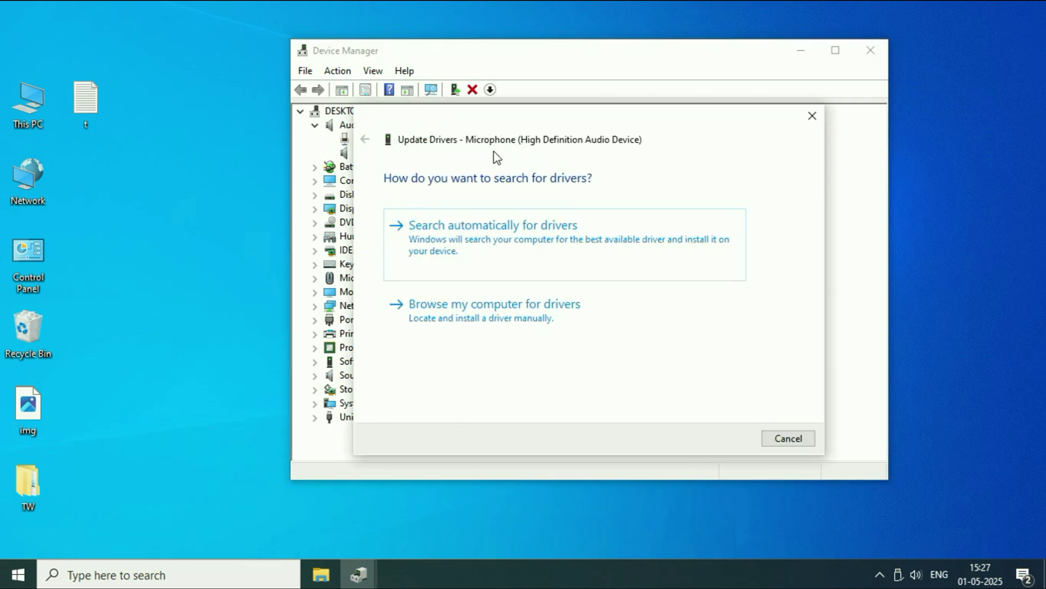
{"action": "left_click", "coordinate": [510, 245]}
{"action": "left_click", "coordinate": [788, 436]}
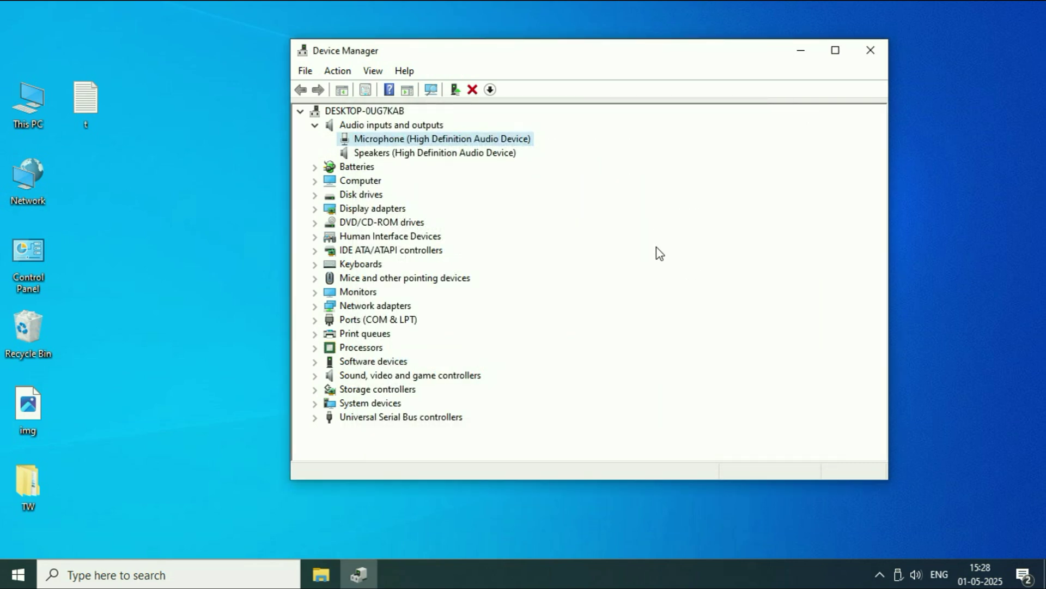
Uninstall the Microphone device, leaving only Speakers, then close Device Manager
{"action": "right_click", "coordinate": [456, 139]}
{"action": "left_click", "coordinate": [517, 182]}
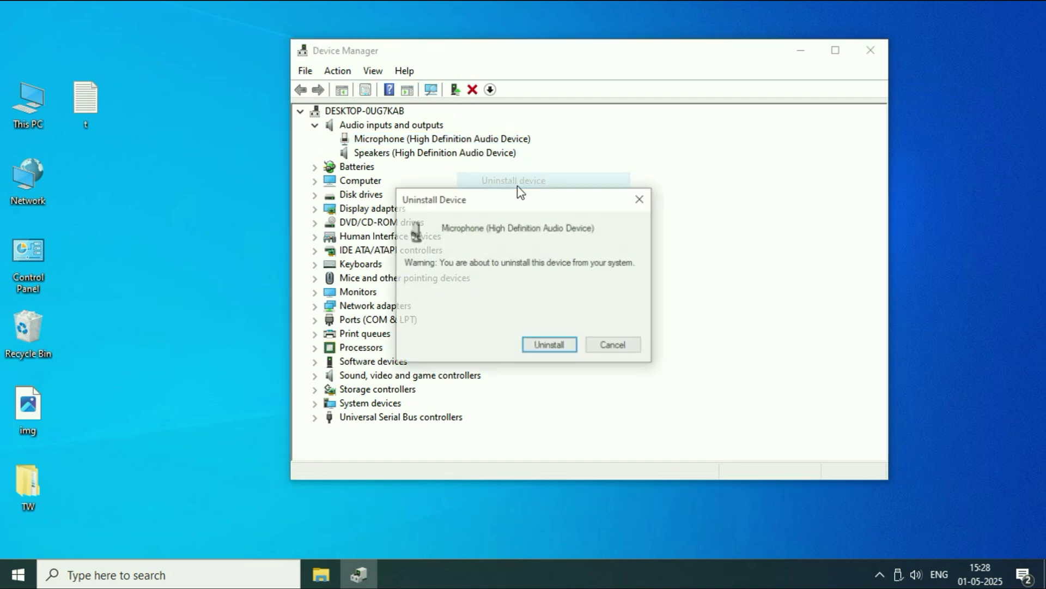
{"action": "left_click", "coordinate": [550, 345]}
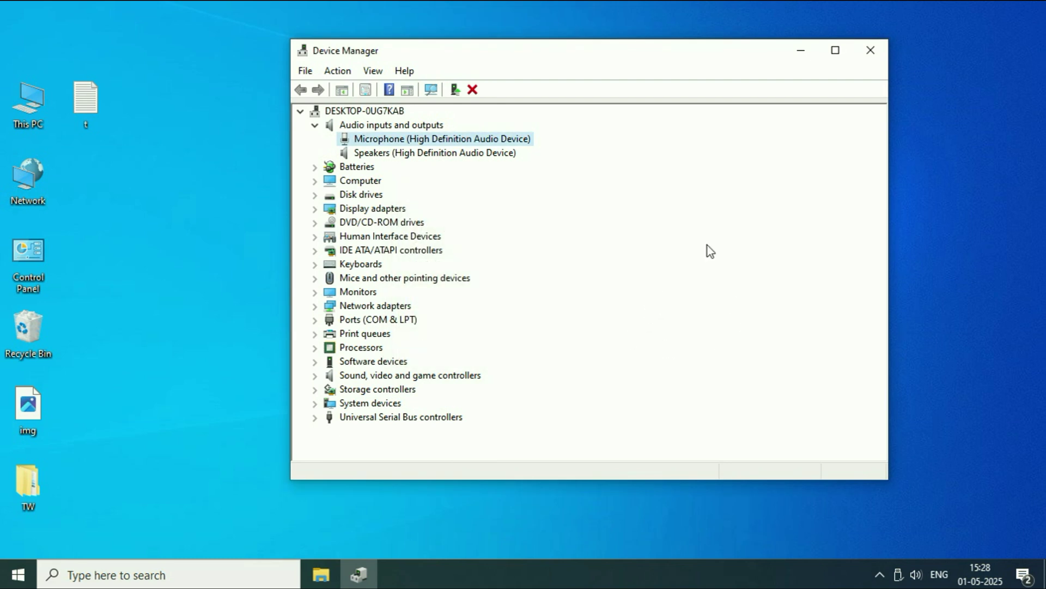
{"action": "left_click", "coordinate": [870, 52]}
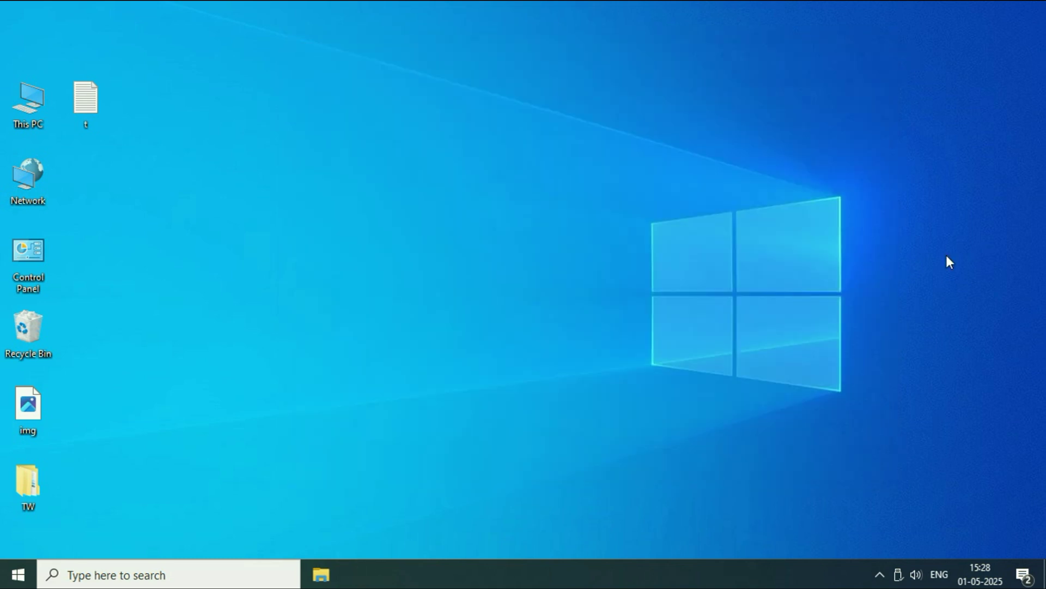